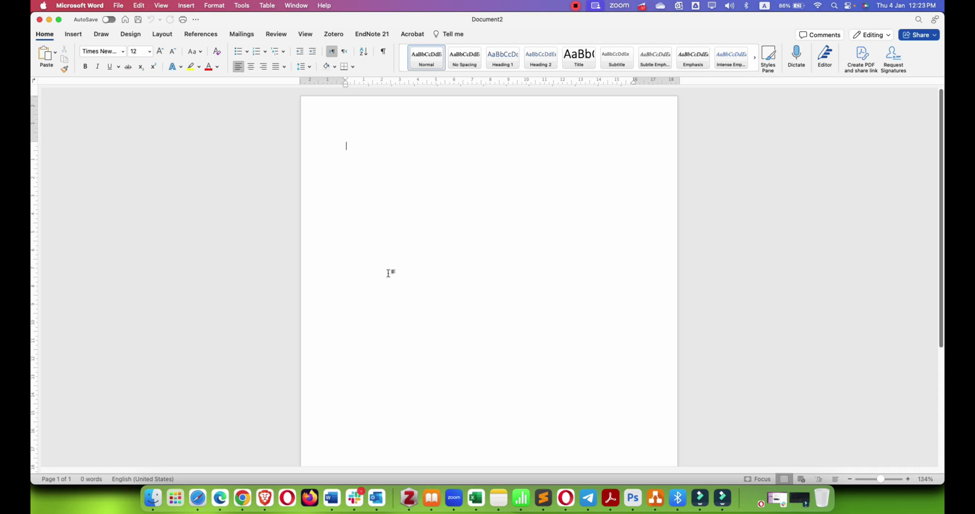
- Insert a 2x2 table and narrow it to about half its width
left_click(76, 36)
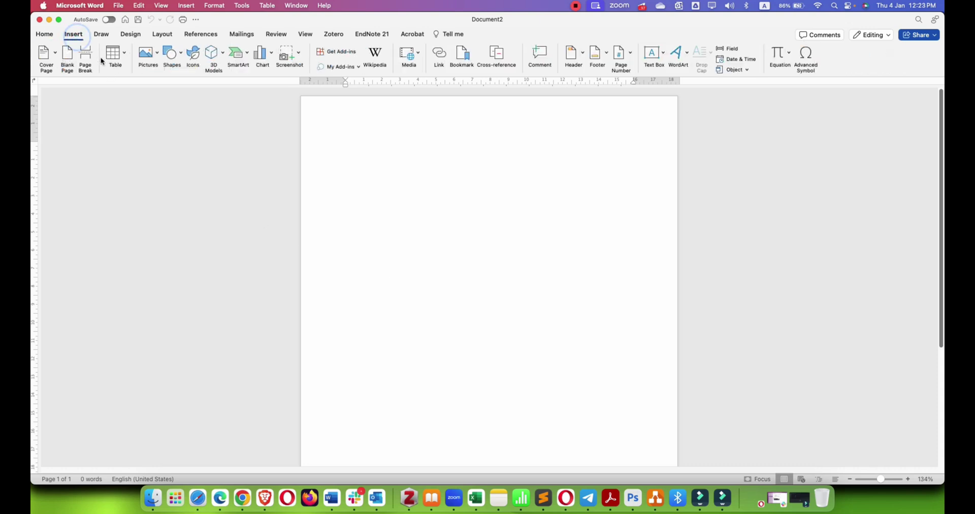
left_click(113, 54)
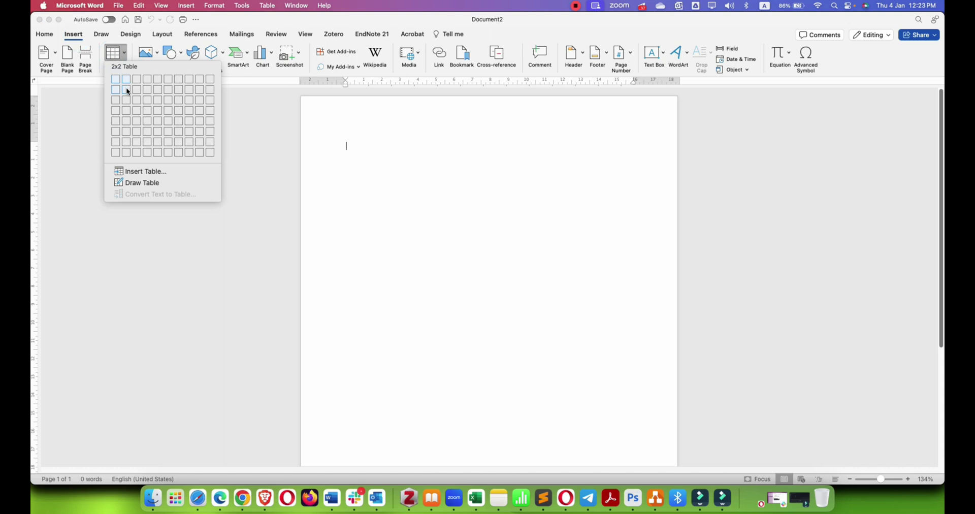
left_click(127, 90)
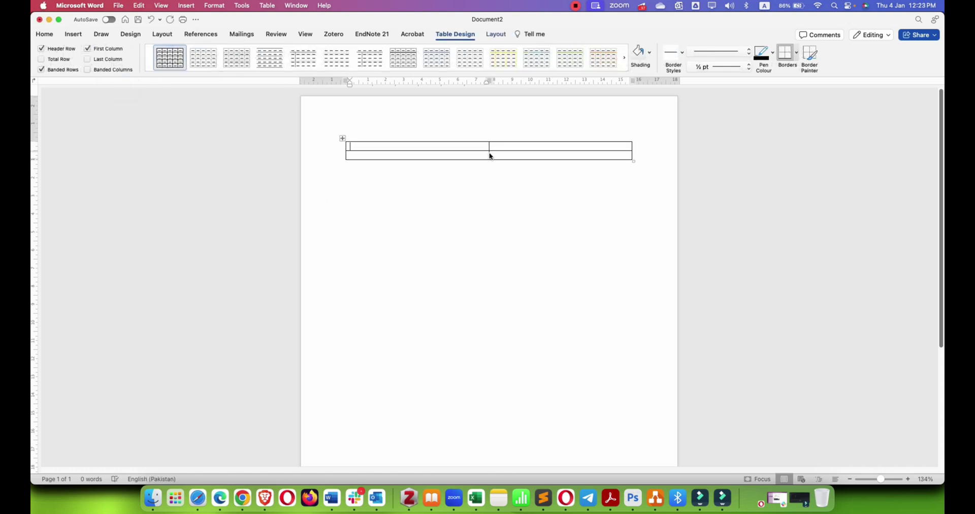
left_click_drag(634, 161, 510, 175)
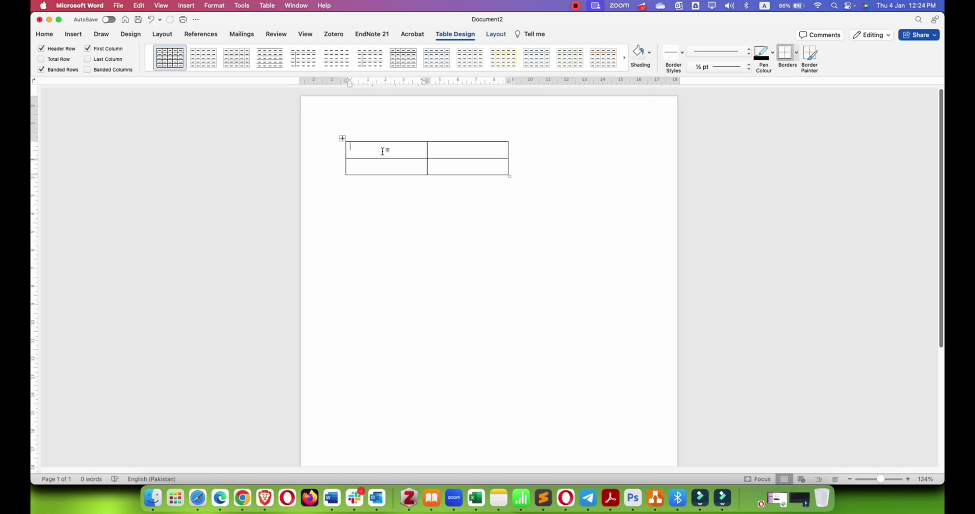
- Type 'Country' and 'Sate' into the first column's two cells
type("COuntry")
key("Tab")
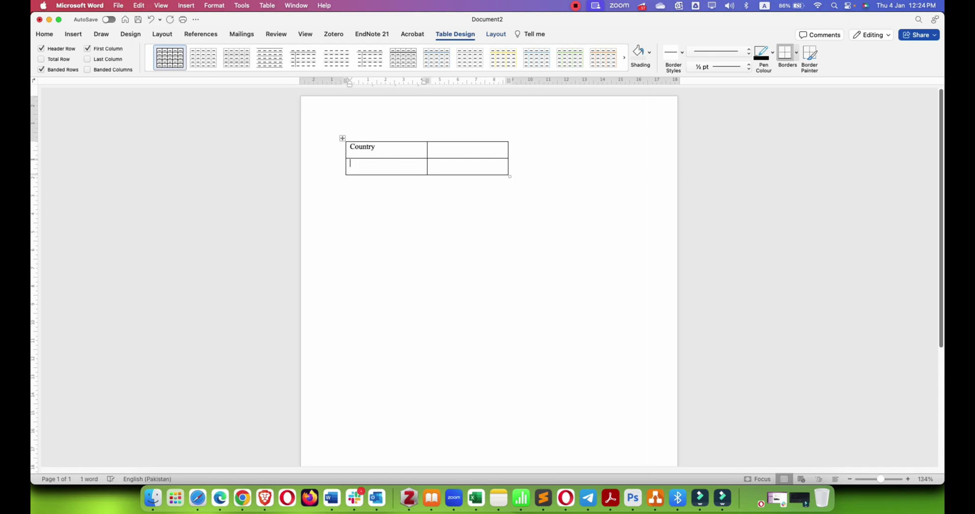
type("Sate")
key("Tab")
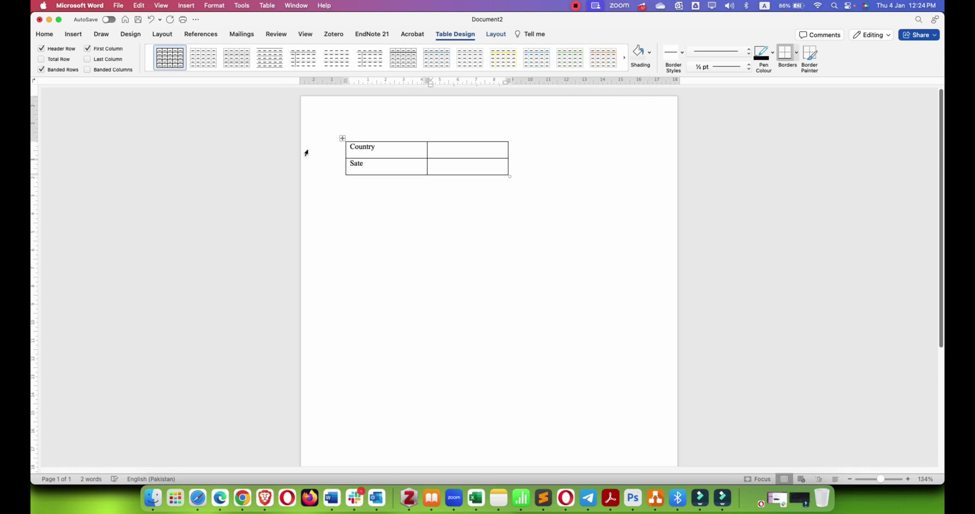
left_click(348, 147)
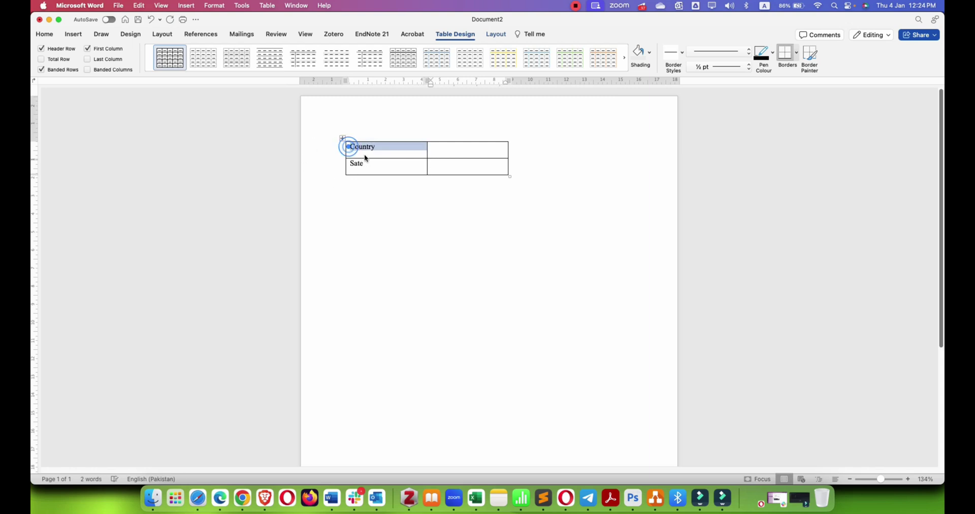
left_click_drag(366, 158, 374, 165)
left_click(451, 147)
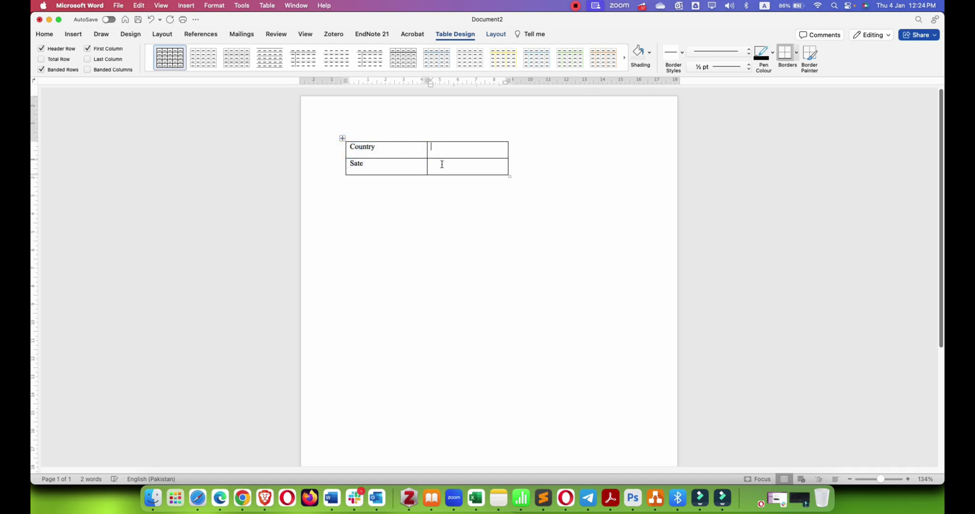
- Apply Align Center to all four table cells so the labels sit centred
left_click(458, 169)
left_click_drag(350, 146, 440, 166)
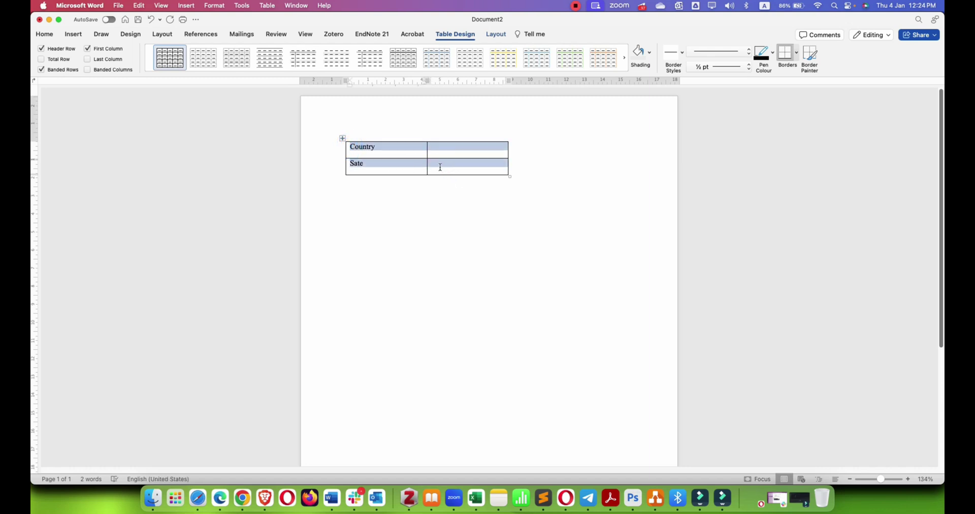
left_click(496, 35)
left_click(538, 61)
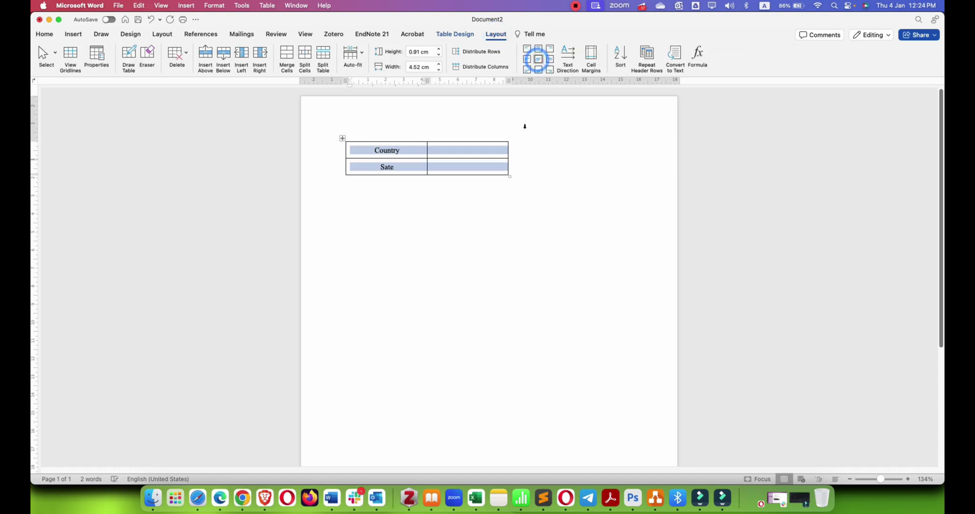
left_click(433, 218)
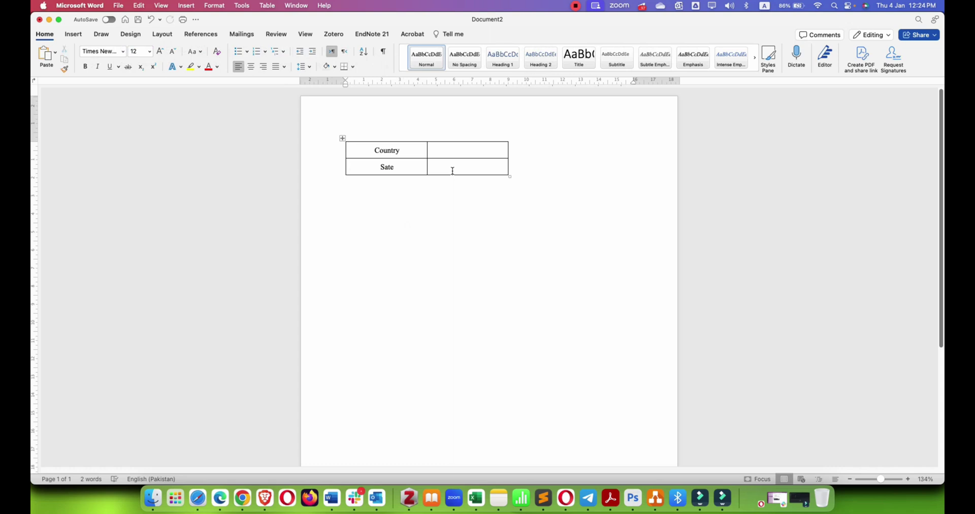
- Export the document in PDF format as Country.pdf to the Downloads folder
key("super+s")
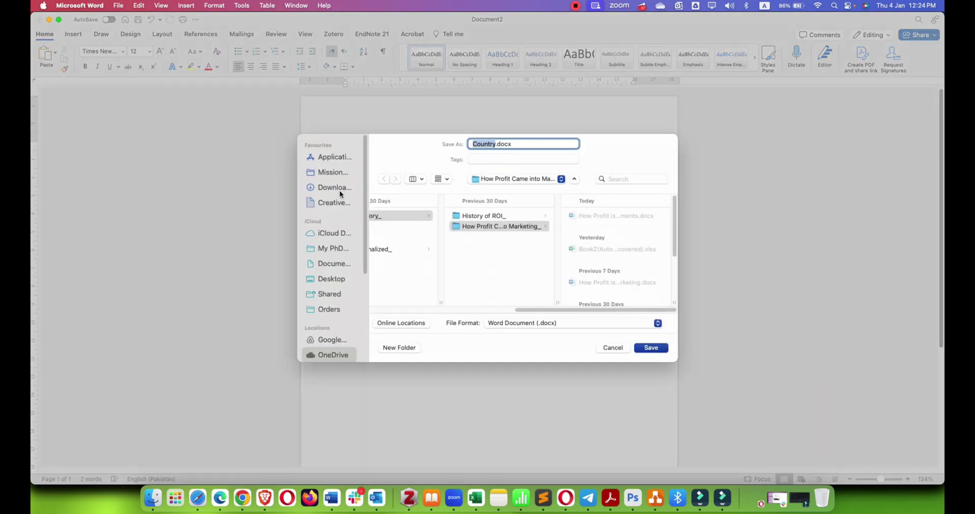
left_click(340, 191)
left_click(560, 324)
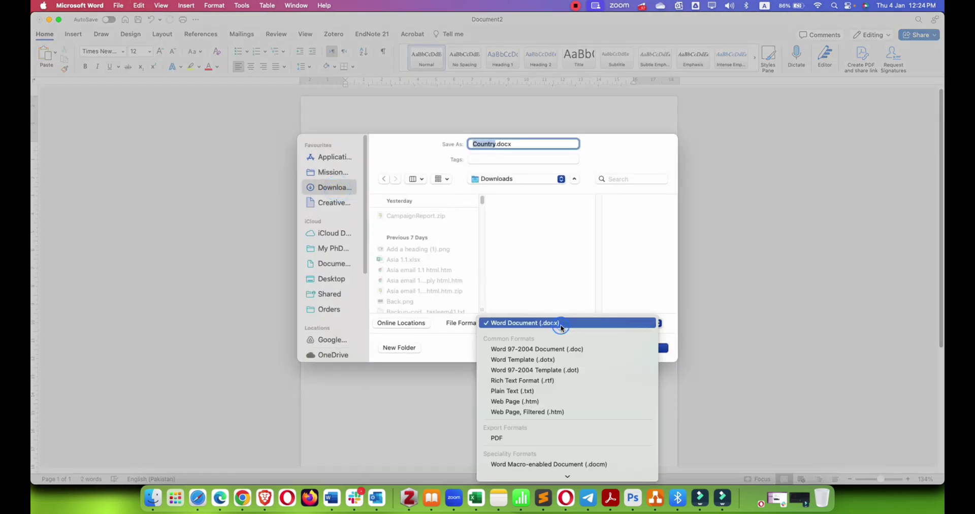
left_click(498, 437)
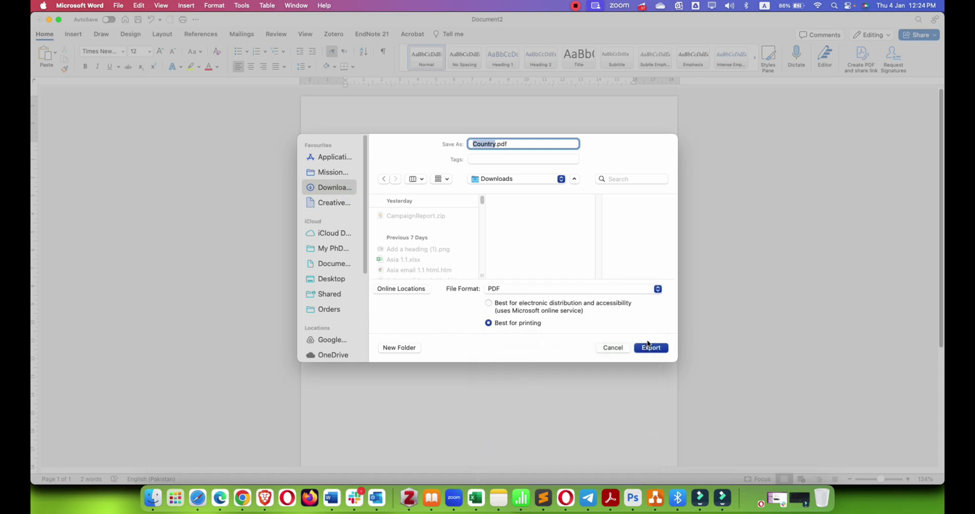
left_click(648, 348)
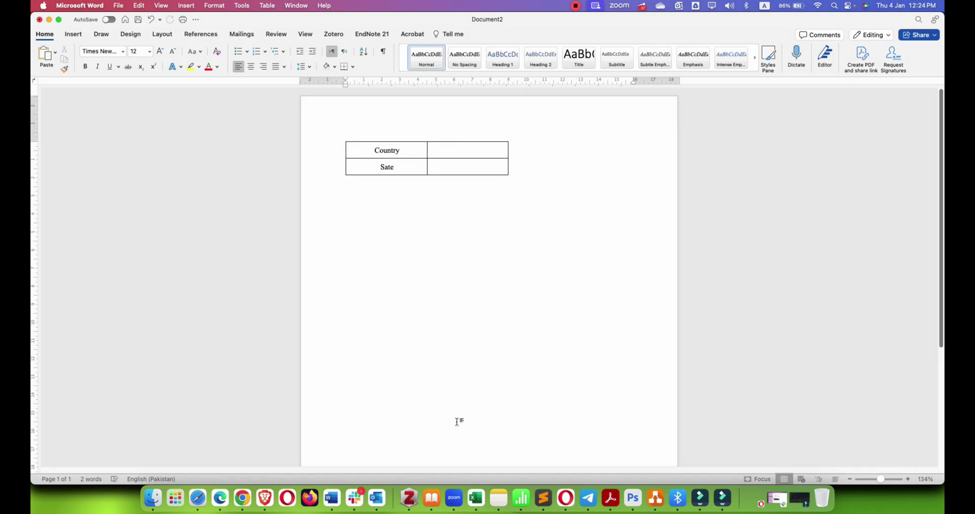
- Bring Acrobat forward, close the previously open PDF, and maximize the window
left_click(611, 499)
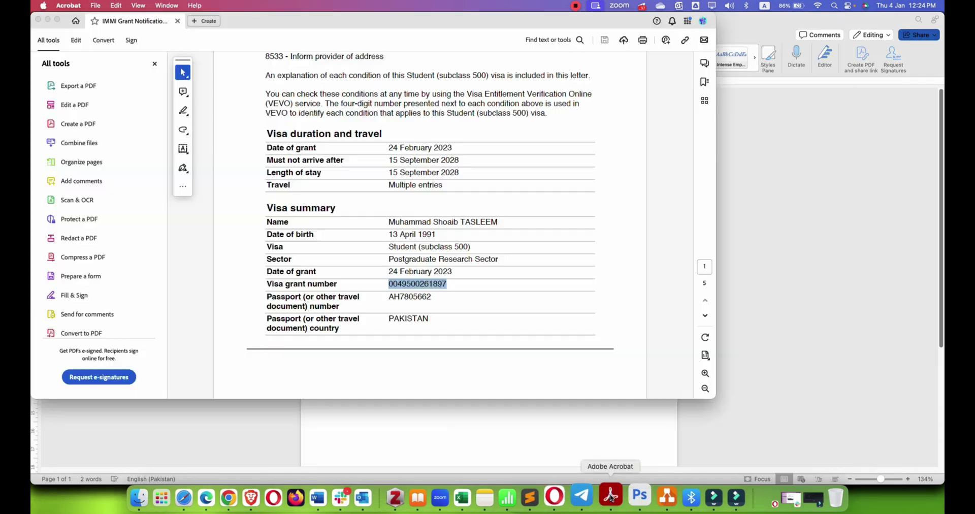
left_click(205, 21)
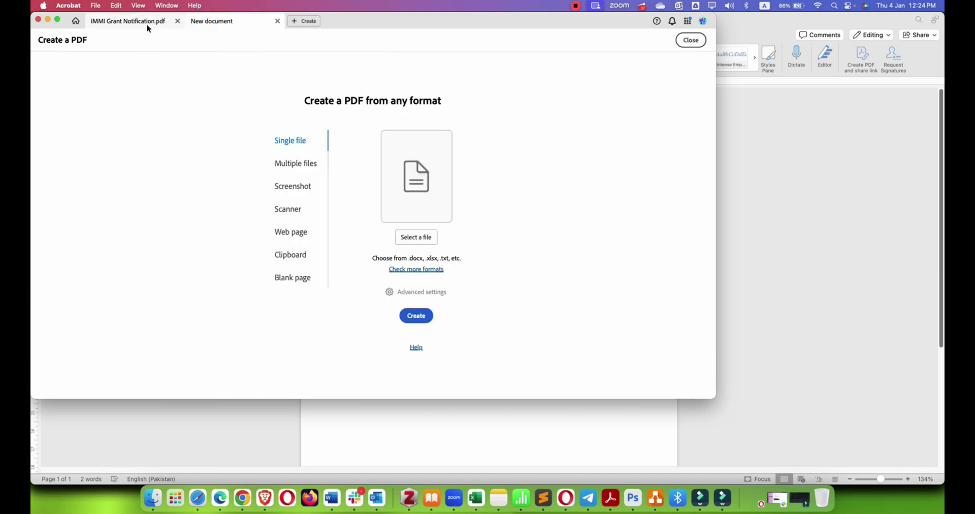
left_click(177, 22)
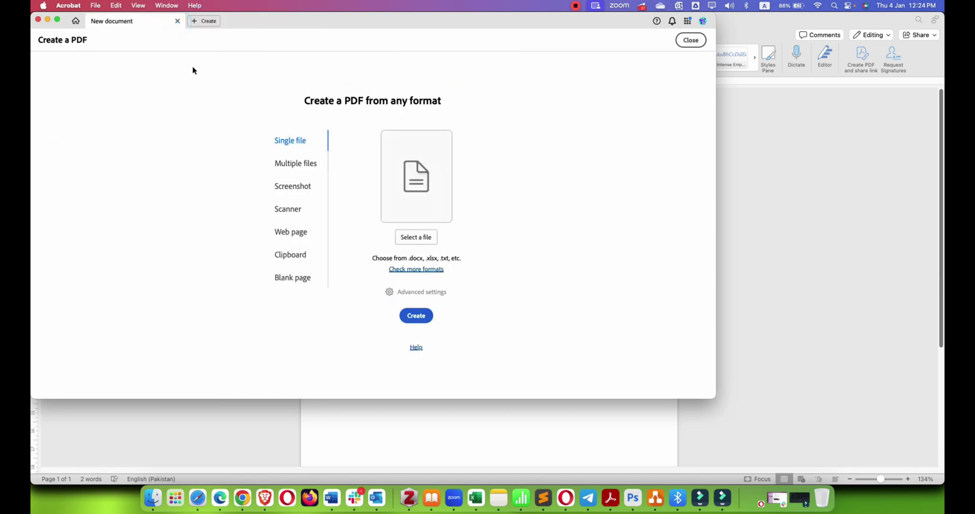
double_click(307, 23)
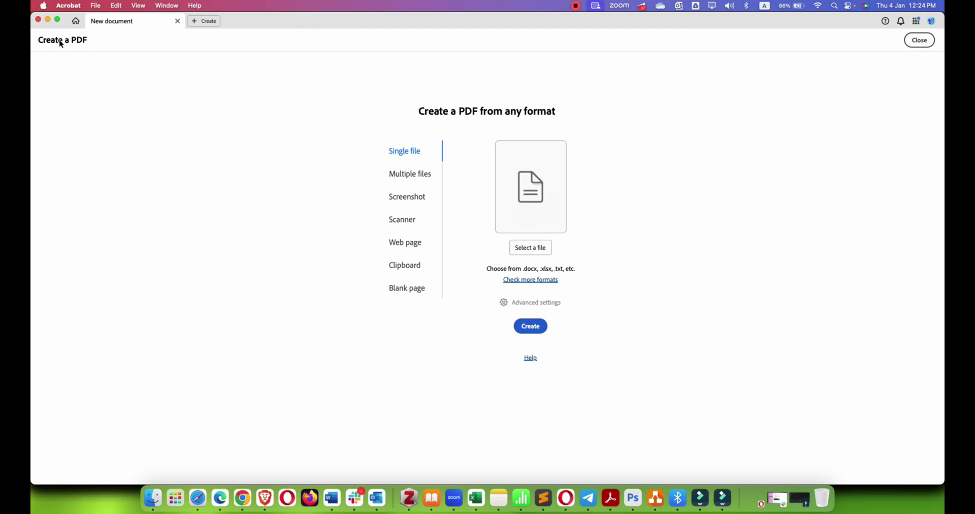
left_click(72, 24)
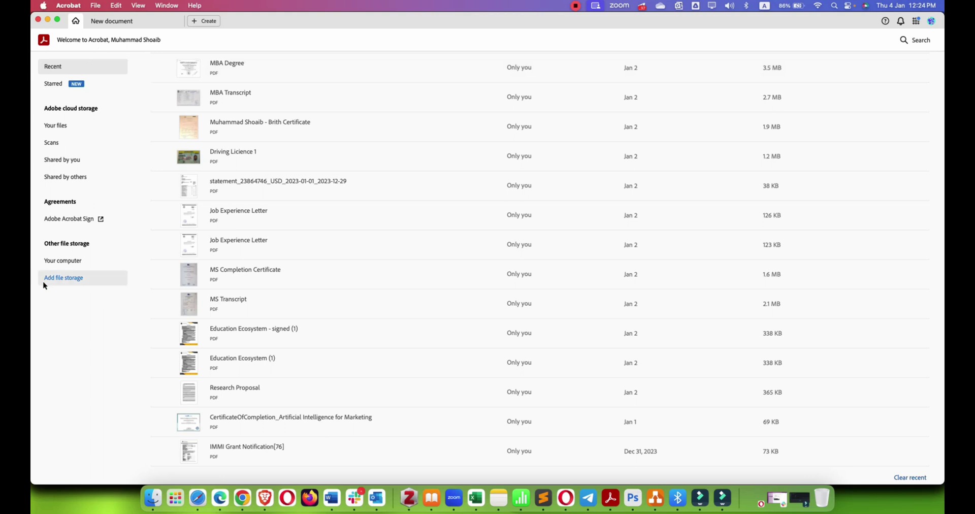
left_click(916, 21)
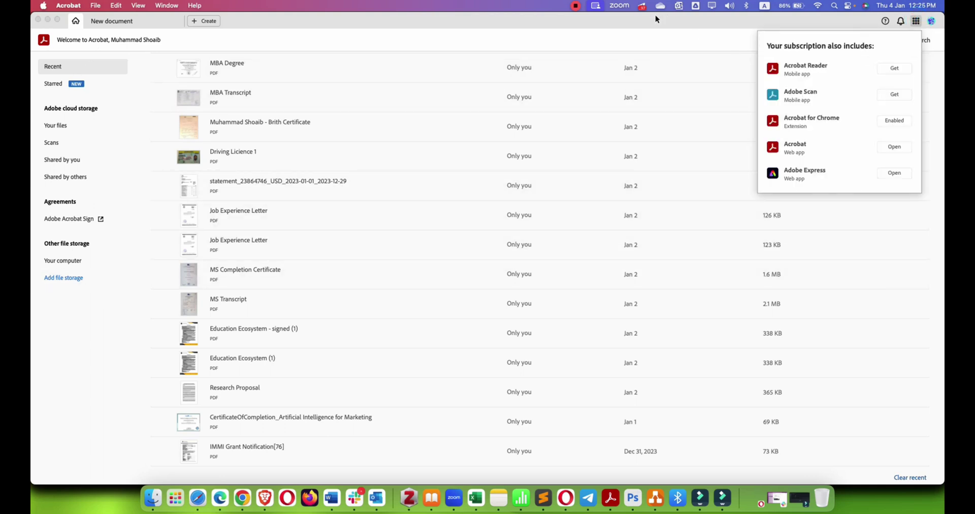
left_click(528, 74)
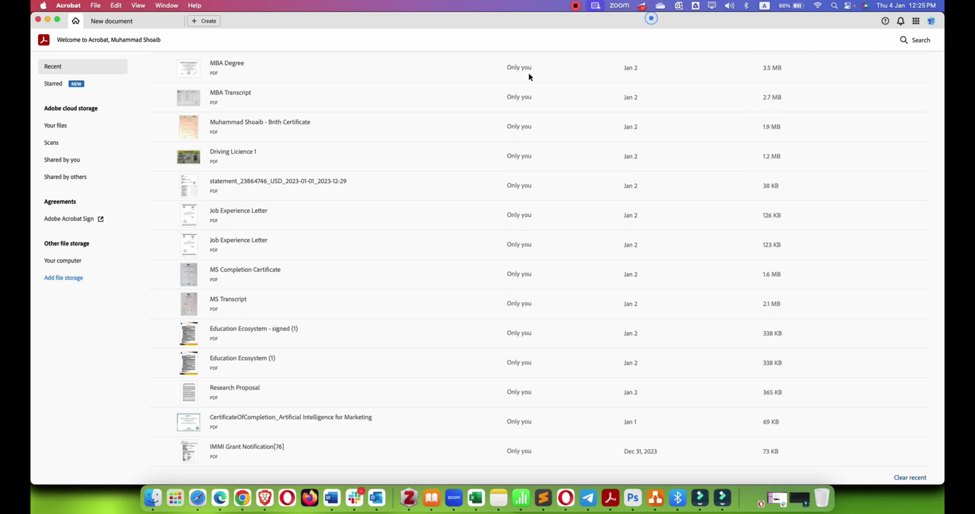
left_click(99, 21)
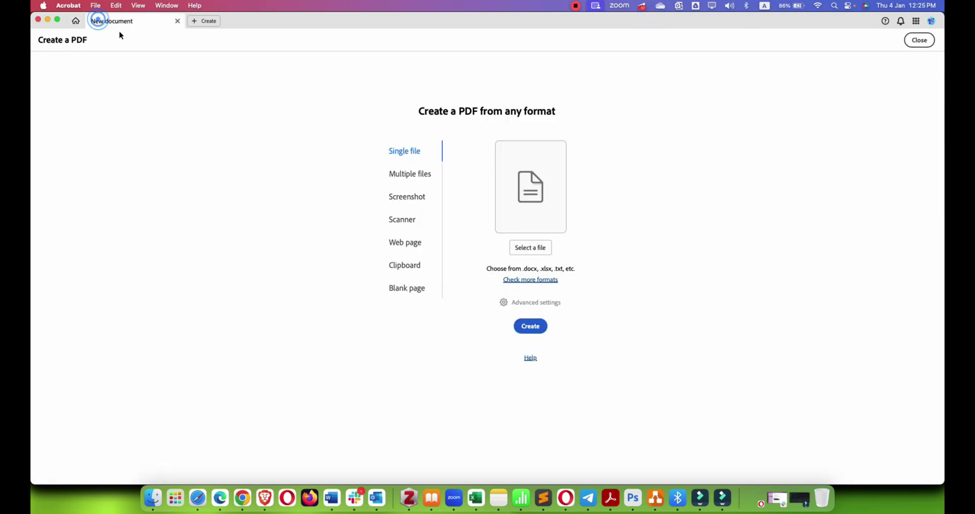
- Choose Country.pdf from Downloads in Create a PDF and open it
left_click(532, 248)
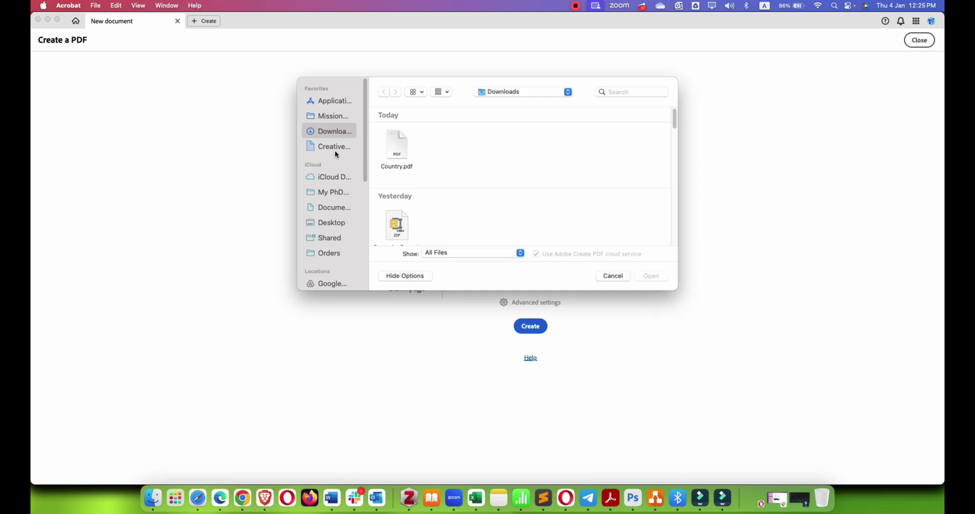
double_click(390, 147)
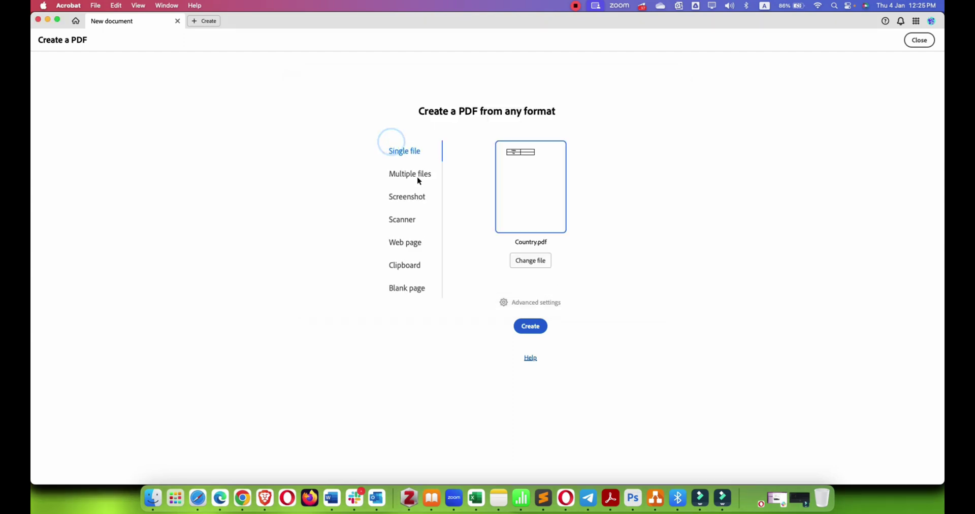
left_click(530, 327)
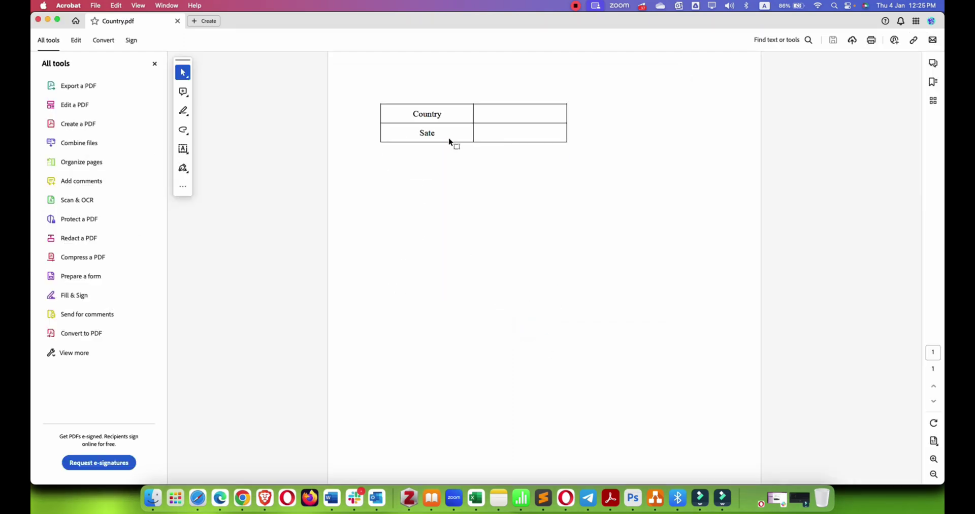
- Expand the full tools list with View more and choose Prepare a form
left_click(72, 352)
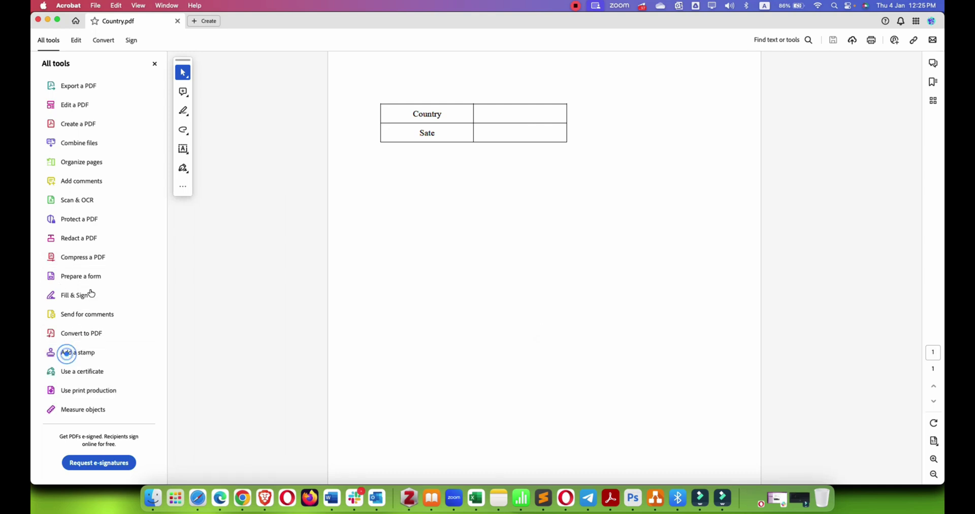
scroll(92, 330, "down", 4)
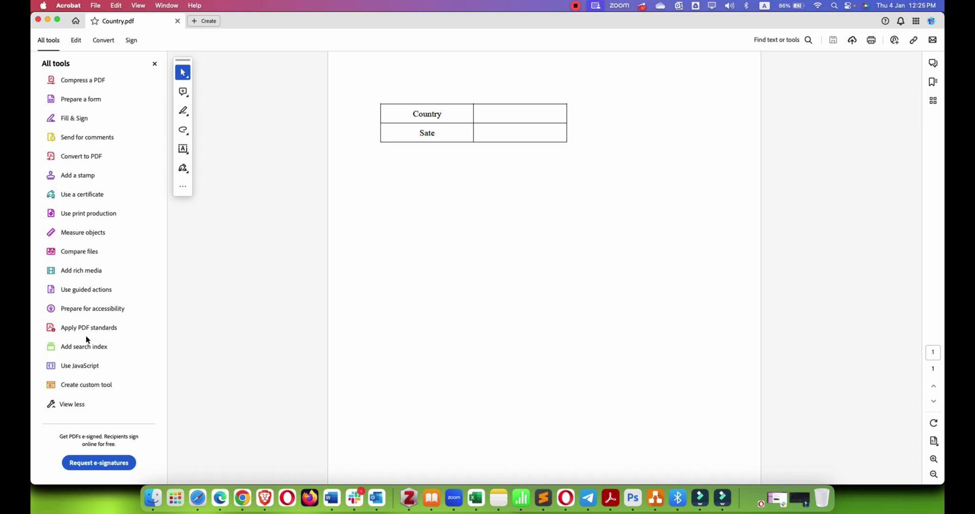
left_click(78, 100)
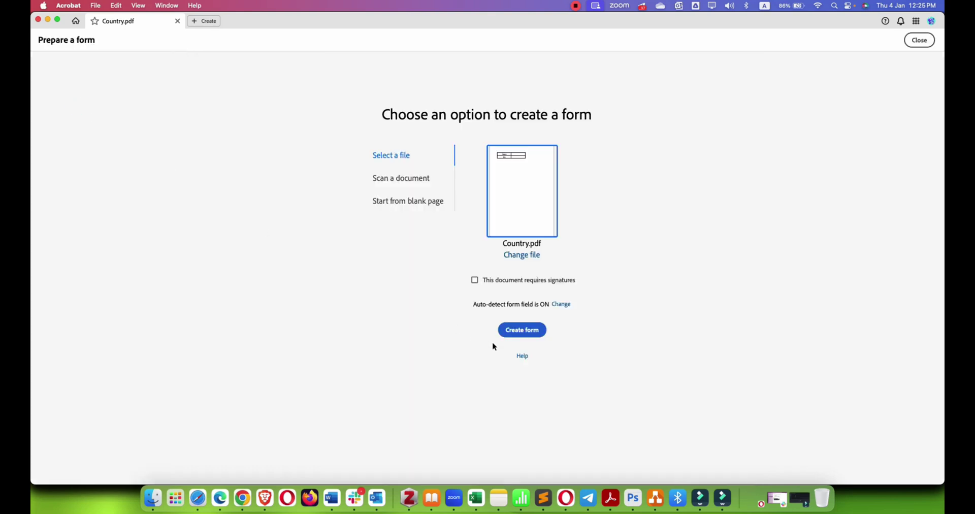
- Convert Country.pdf to a form, then select and delete both auto-detected fields
left_click(522, 330)
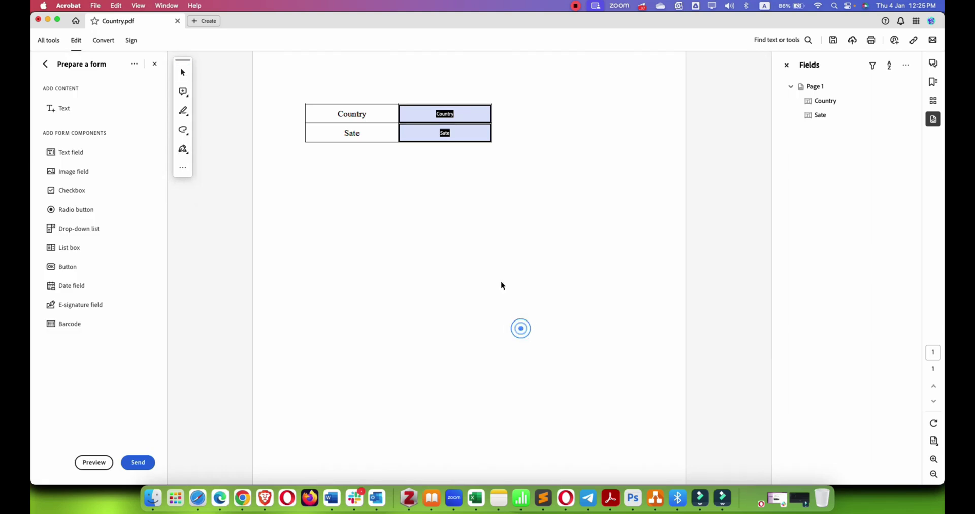
left_click(420, 118)
left_click(431, 125)
left_click(425, 138)
left_click(425, 125)
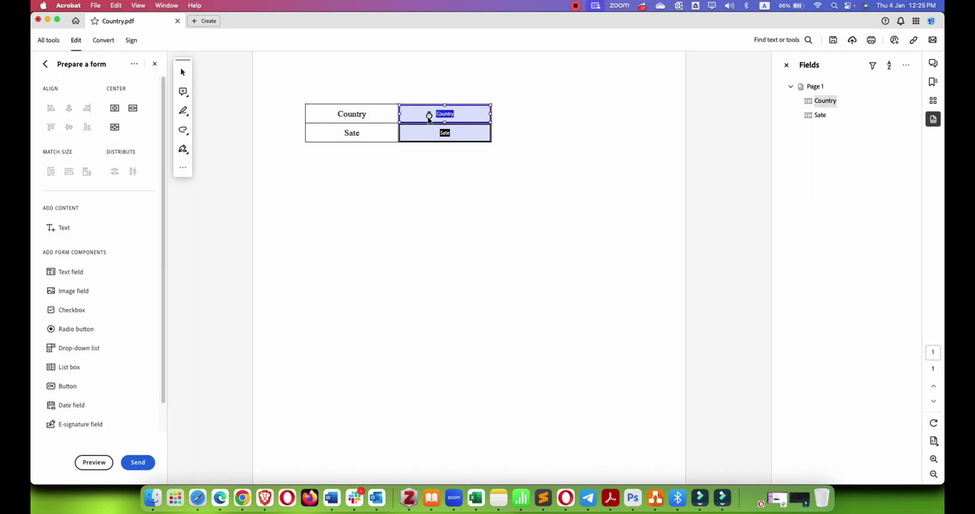
key("Delete")
key("Delete")
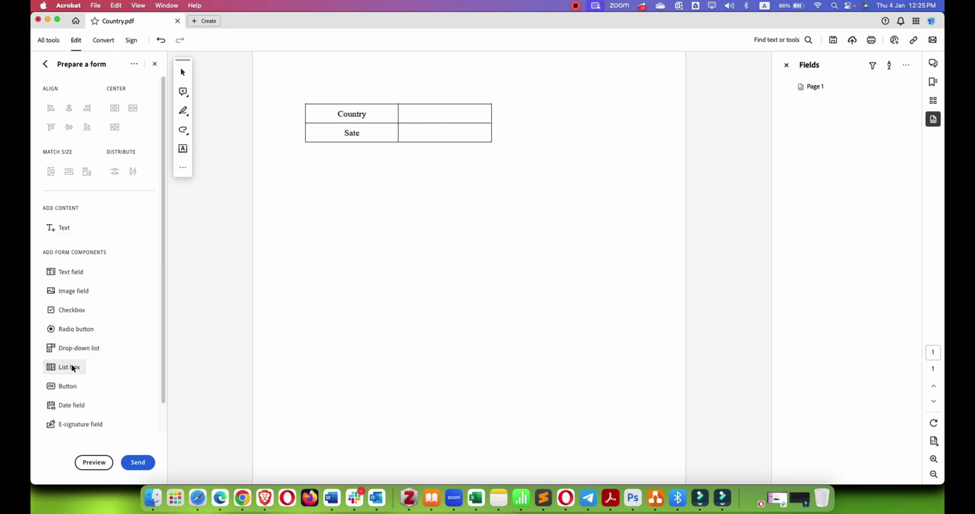
- Draw drop-down list fields over the Country and Sate value cells
left_click(83, 350)
left_click(68, 350)
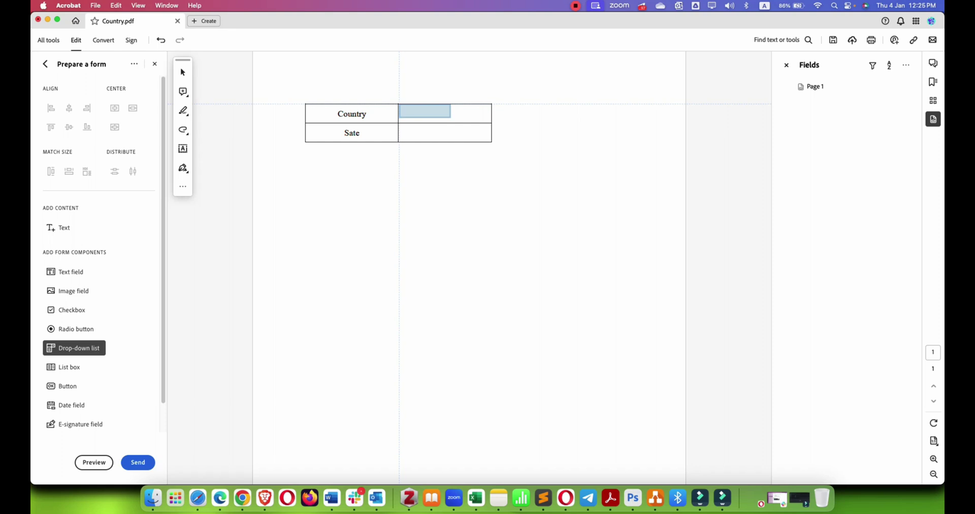
left_click_drag(399, 104, 491, 122)
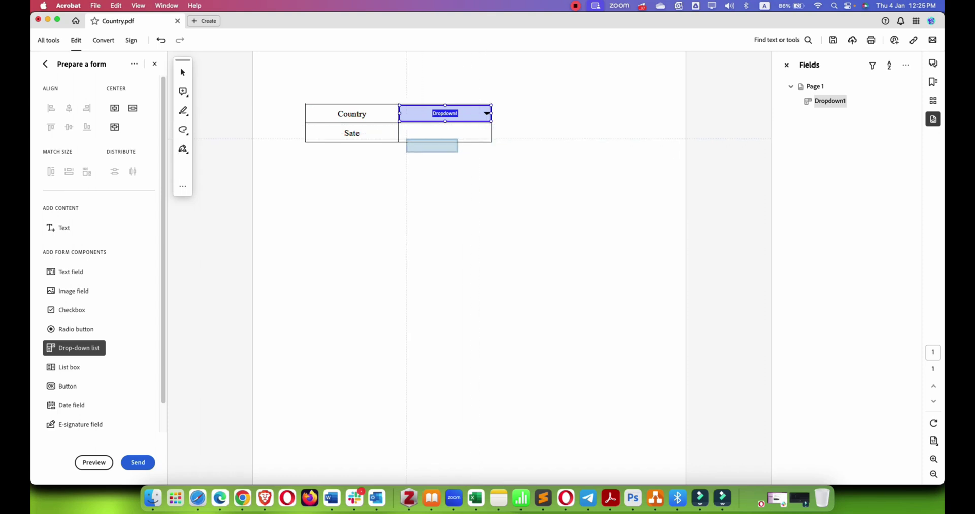
left_click_drag(399, 123, 491, 142)
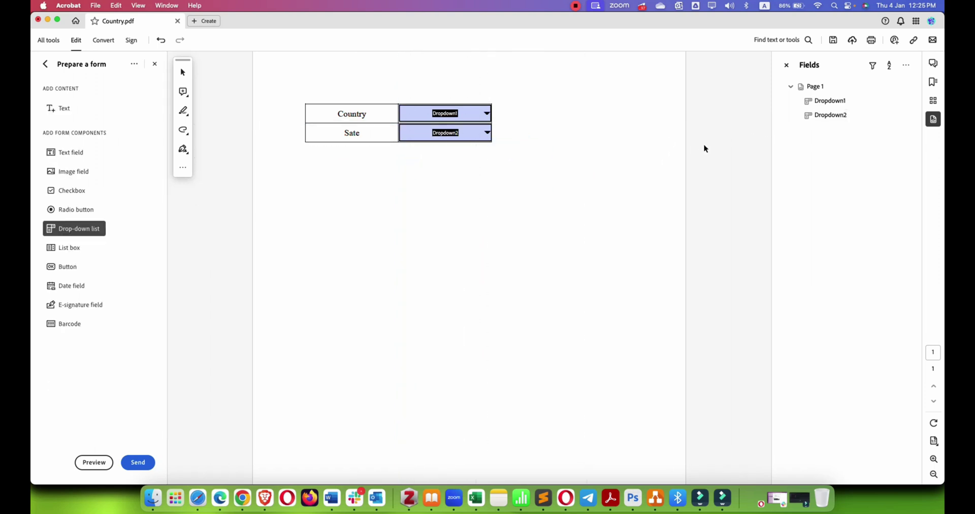
- Preview the form and test the still-empty Country drop-down
left_click(94, 462)
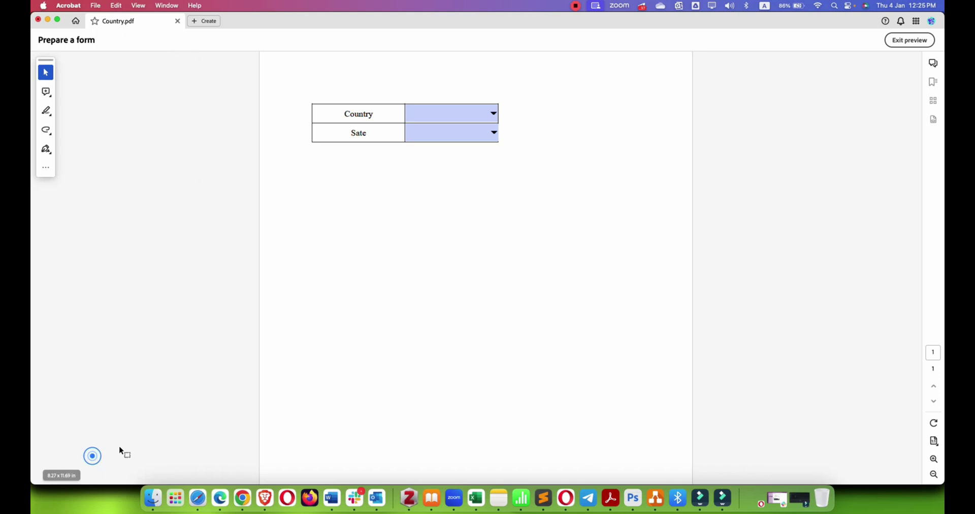
left_click(494, 113)
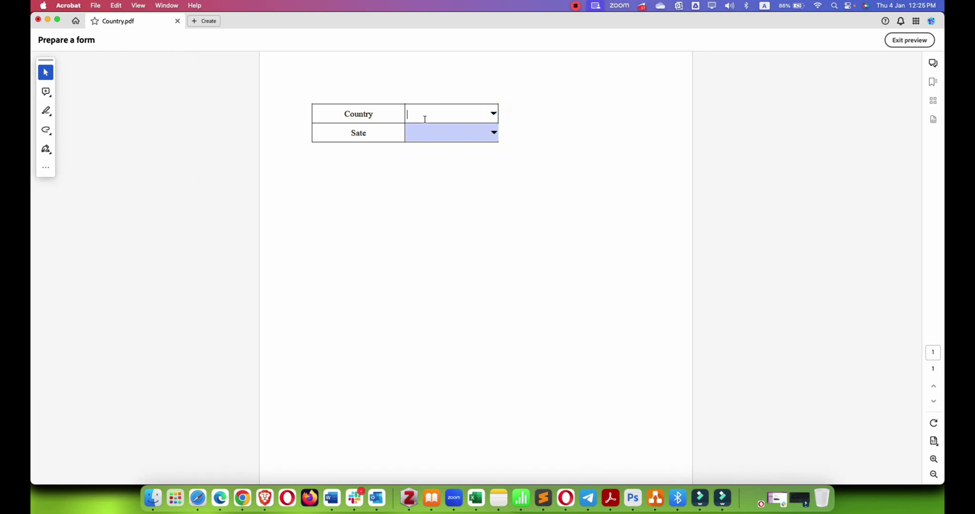
- Exit preview, then select and deselect the Dropdown2 field
left_click(917, 45)
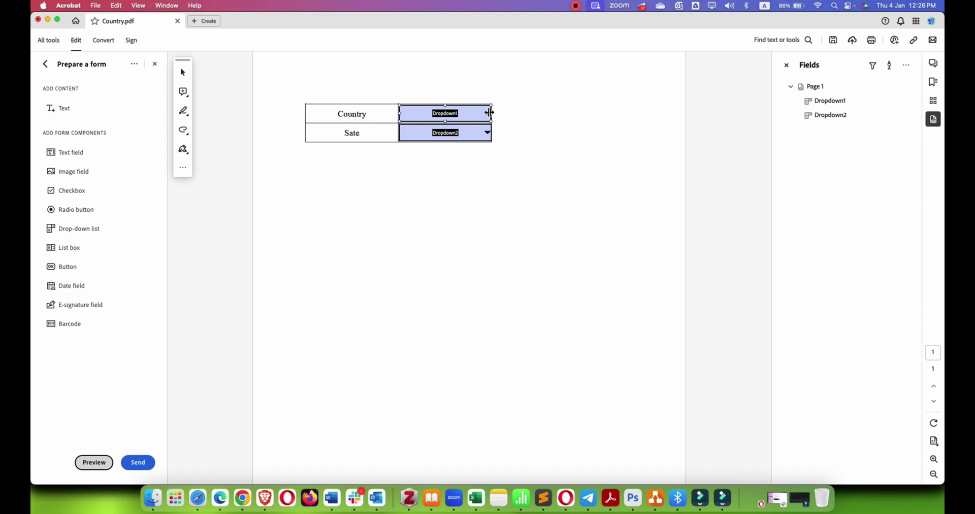
left_click(438, 133)
left_click(349, 113)
left_click(436, 148)
left_click(134, 64)
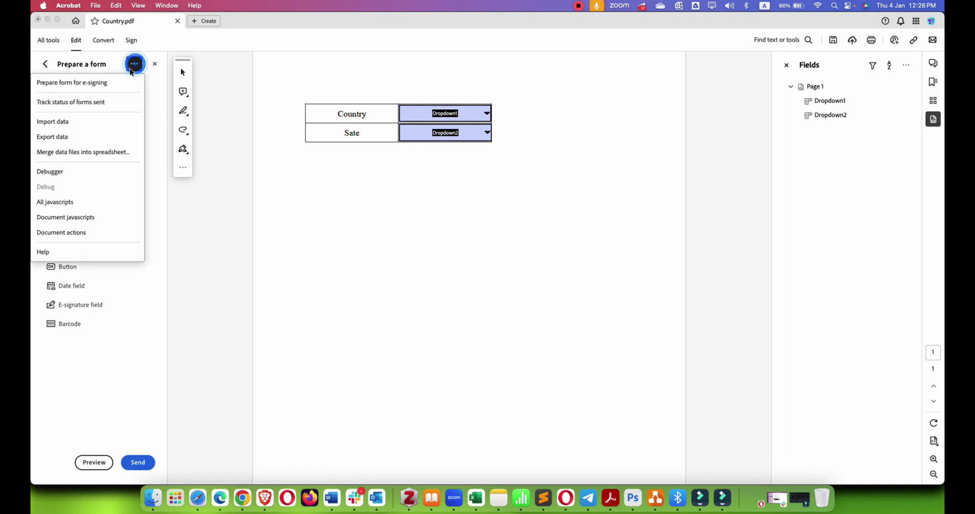
left_click(66, 216)
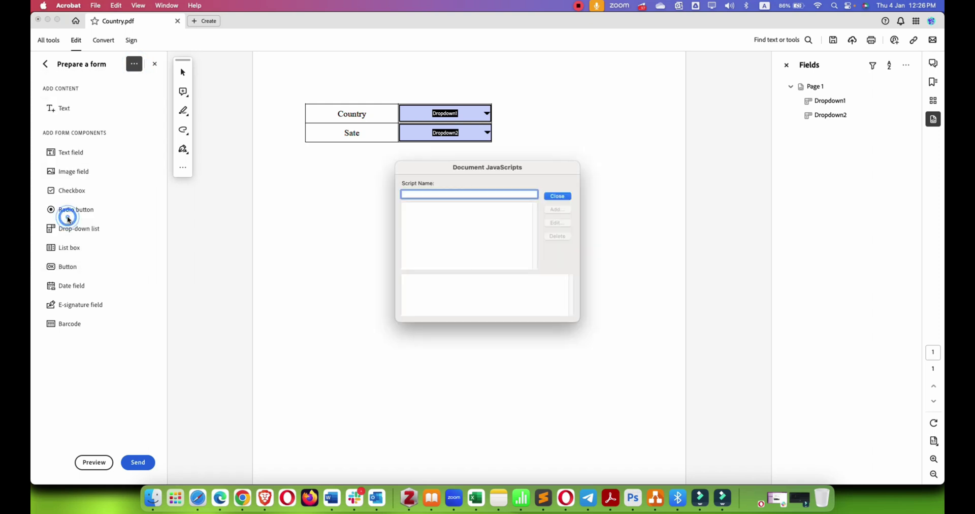
left_click(497, 194)
type("c")
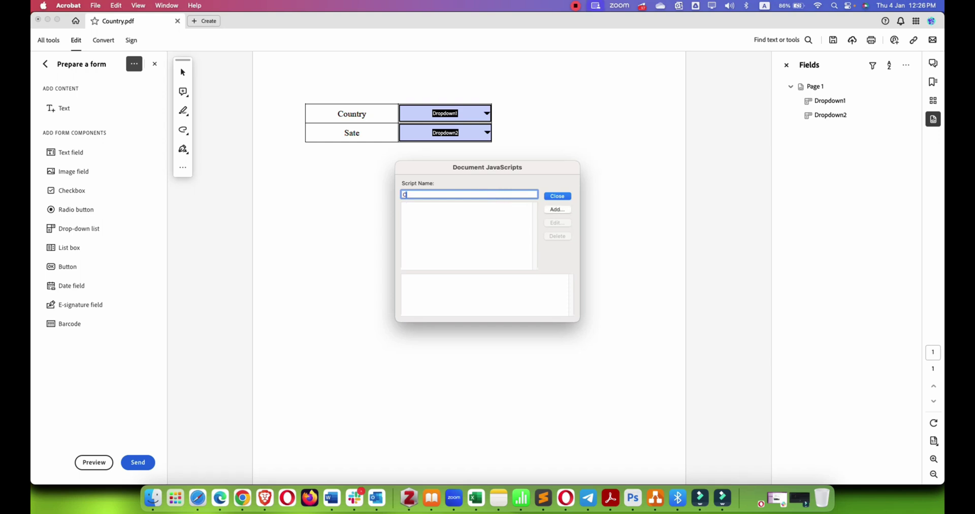
left_click(557, 196)
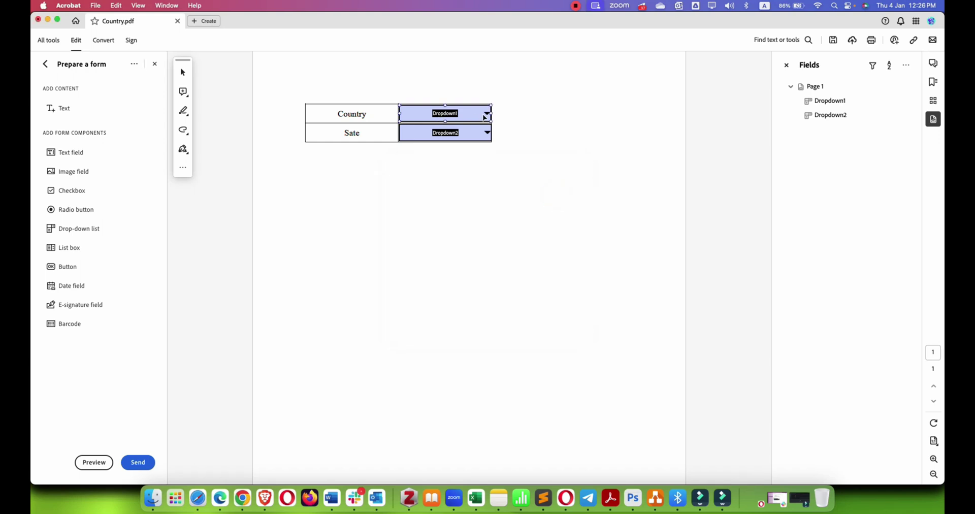
- Open Dropdown1's properties and change its Name to CountryDropdown
left_click(66, 285)
right_click(474, 117)
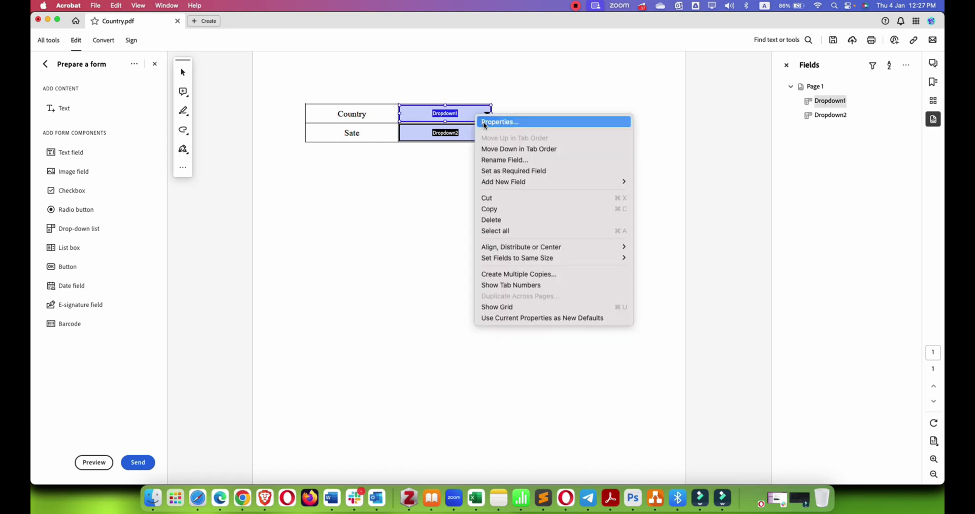
left_click(485, 123)
double_click(476, 167)
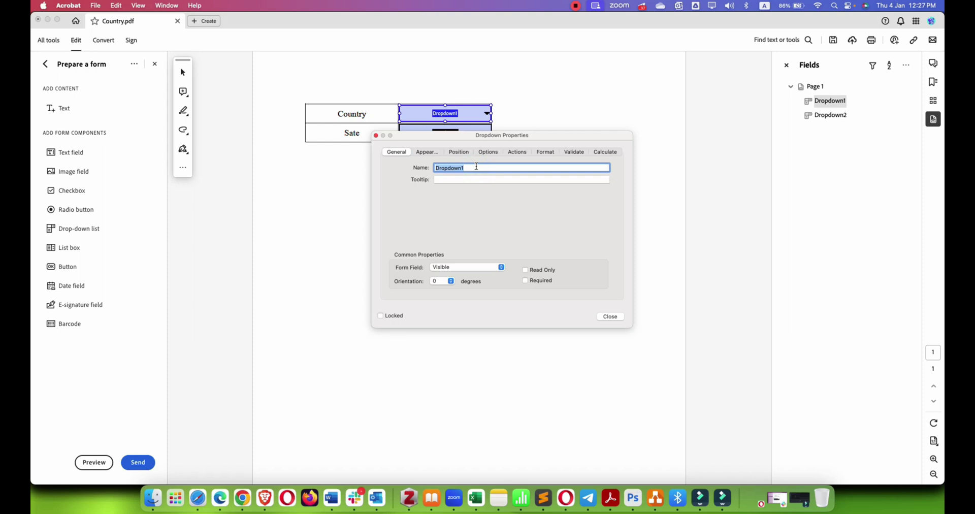
type("CountryDropdown")
left_click(616, 315)
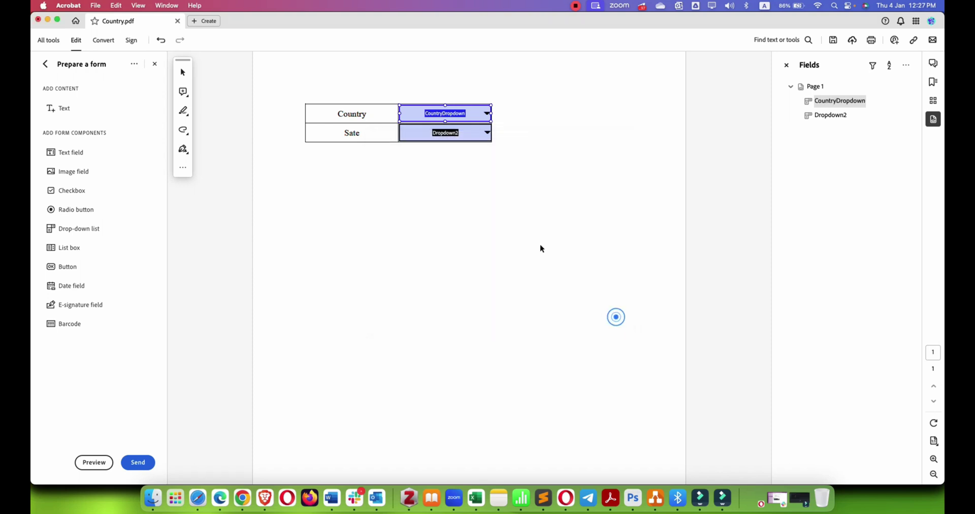
- In the Dropdown2 field's Properties General tab, change its Name to StateDropdown
right_click(477, 135)
left_click(482, 140)
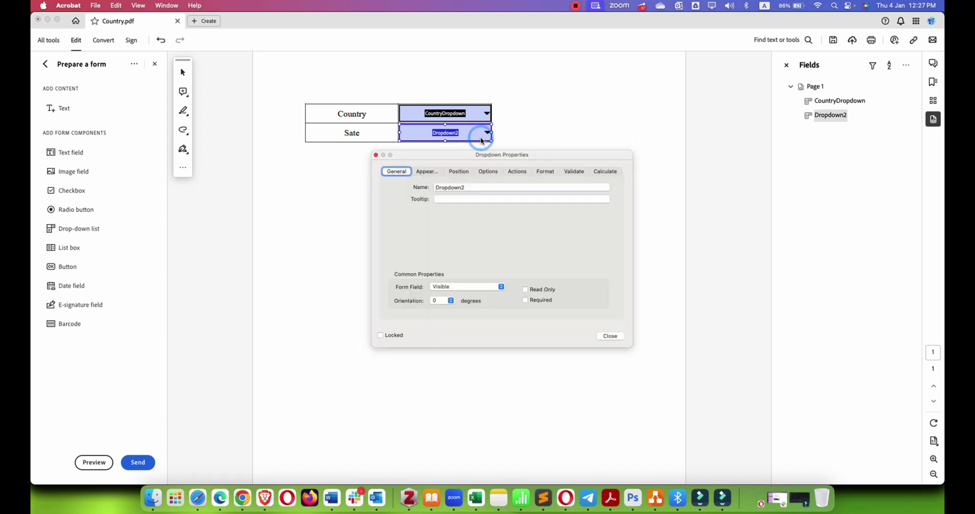
key("Tab")
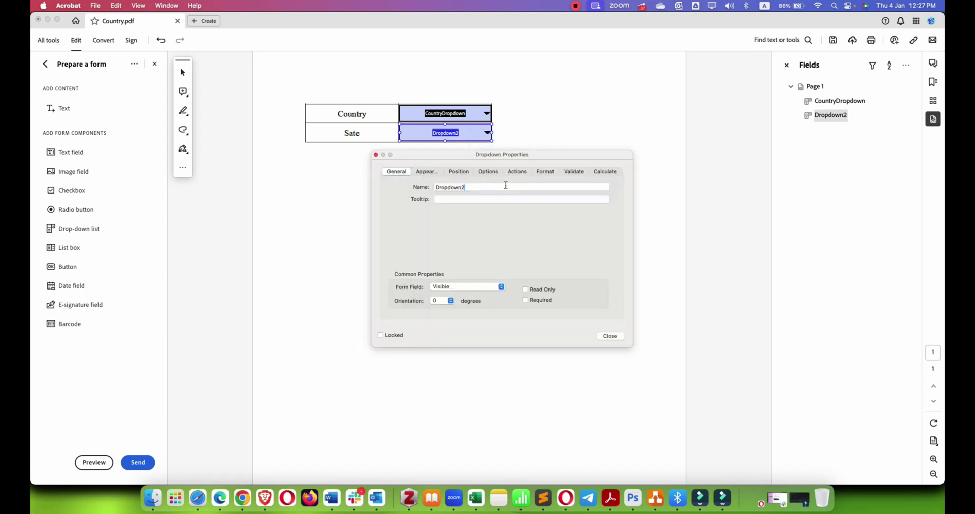
type("St")
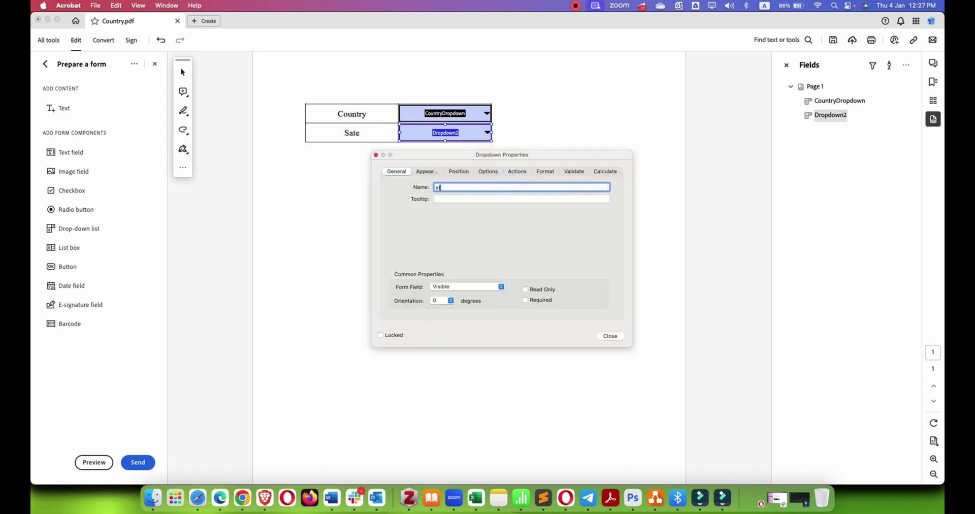
type("ateDropdown")
double_click(438, 187)
double_click(450, 187)
double_click(463, 187)
left_click_drag(435, 187, 486, 188)
double_click(485, 187)
left_click(486, 187)
- Close the field properties and start a Document JavaScript named CountryDropdown, redoing a misspelled first try
left_click(611, 336)
left_click(134, 63)
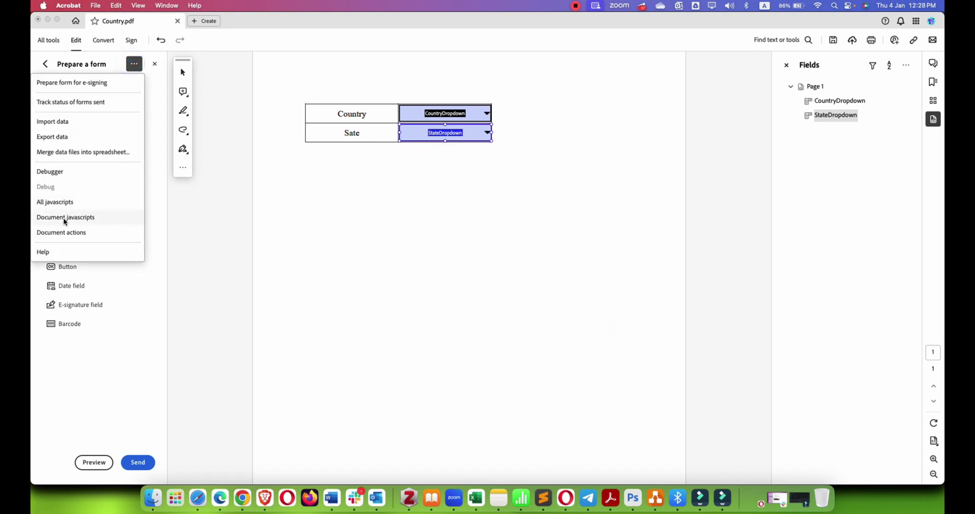
left_click(68, 216)
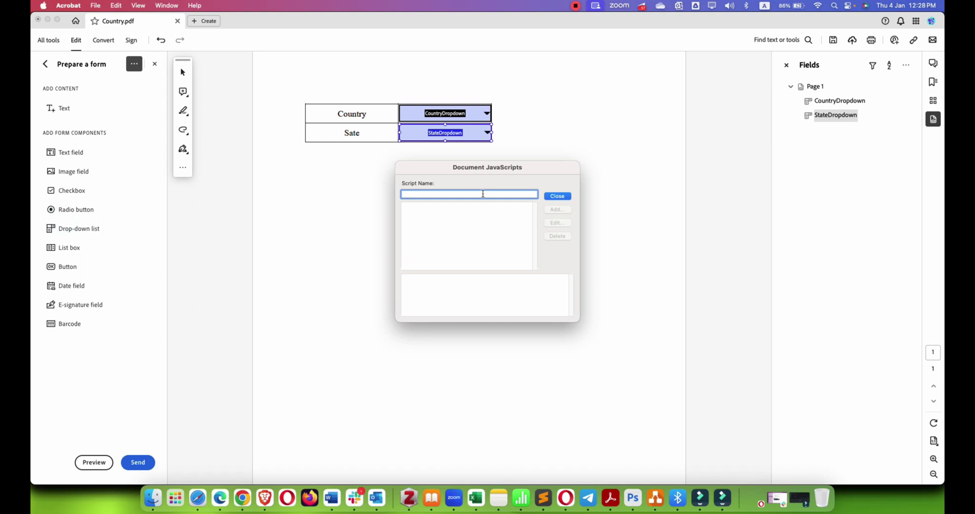
type("Country Dropdopwn")
key("Return")
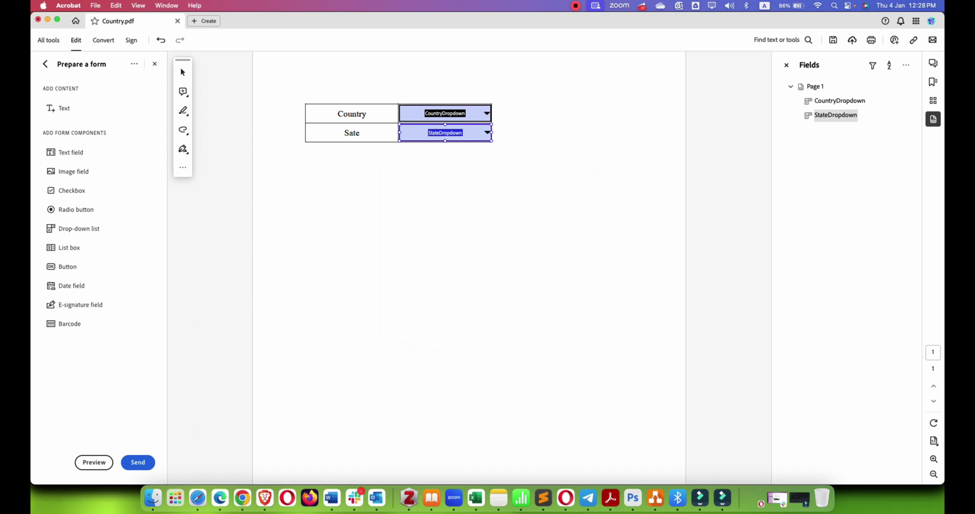
left_click(138, 67)
left_click(66, 218)
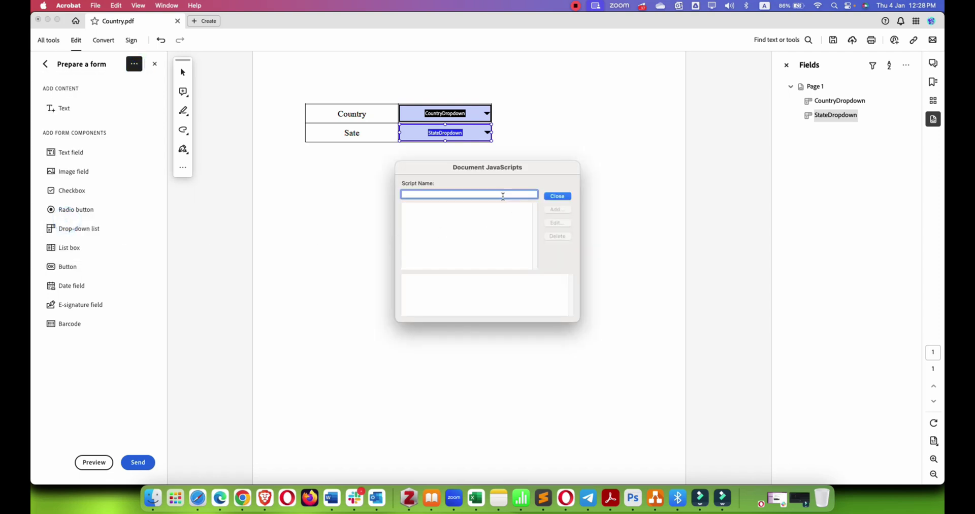
left_click(503, 196)
type("CountryDropdown")
- Create the CountryDropdown script, clear the default stub, and paste the prepared country-and-state code
left_click(558, 209)
key("BackSpace")
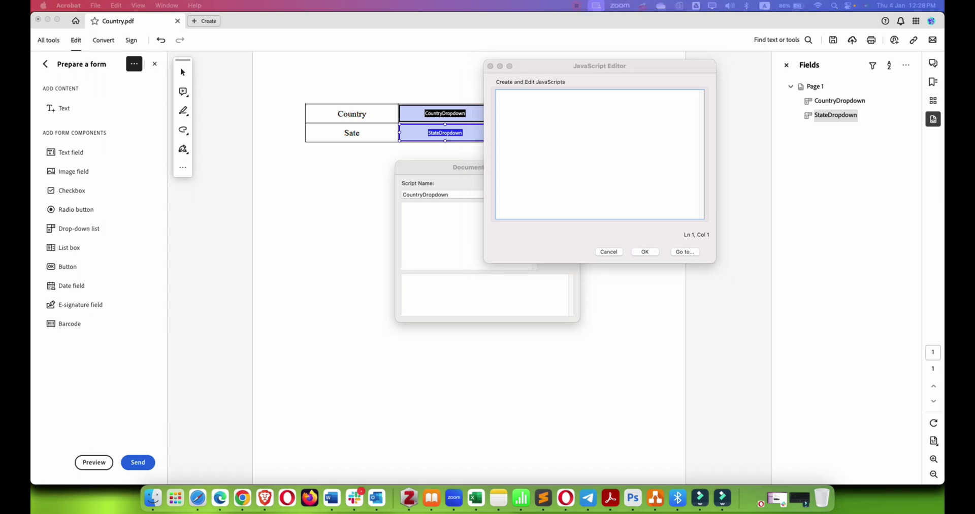
left_click(546, 128)
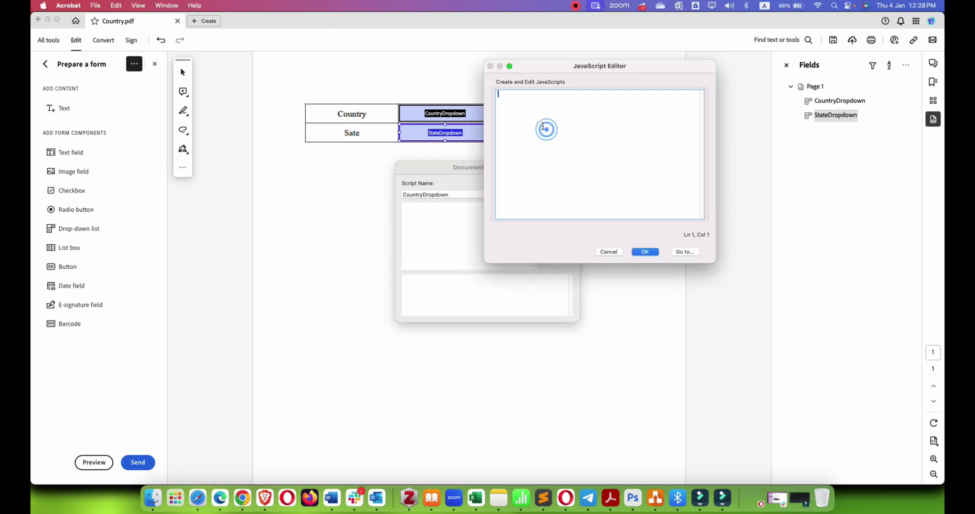
key("super+v")
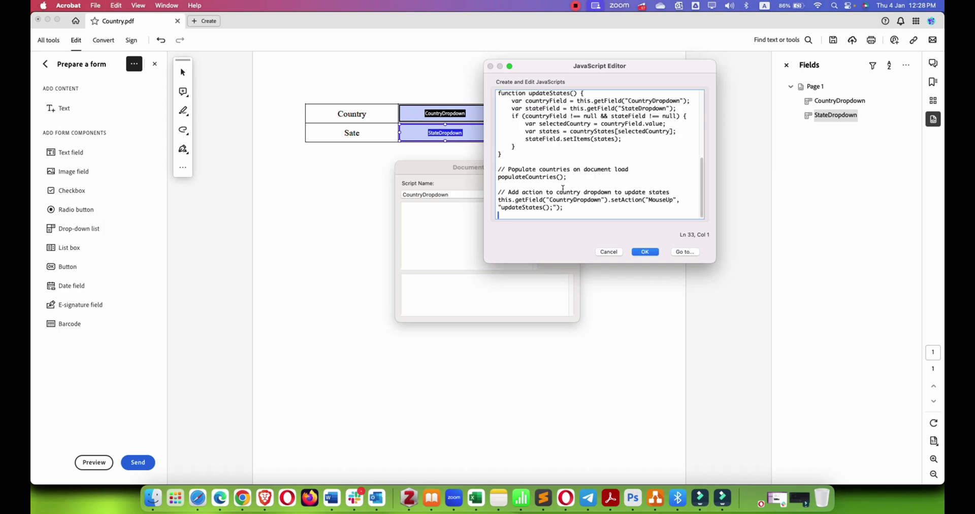
scroll(570, 188, "up", 3)
scroll(569, 188, "up", 3)
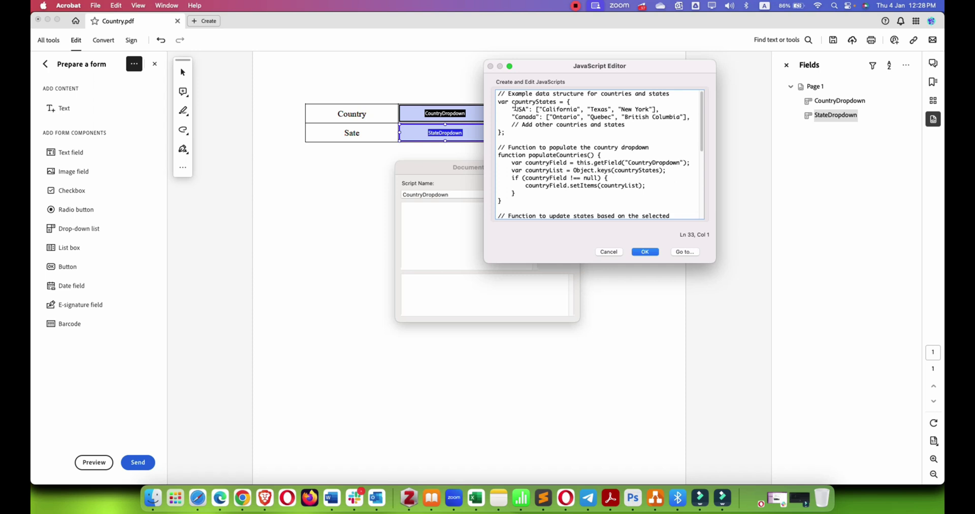
- Delete the USA and Canada data lines, then paste the full new script over everything
left_click_drag(519, 108, 691, 118)
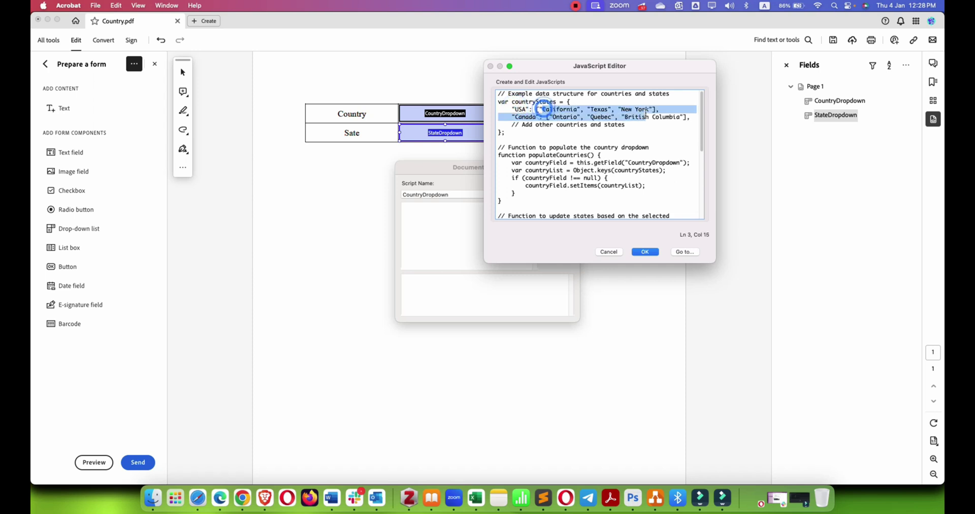
left_click(645, 117)
left_click_drag(554, 116, 661, 118)
left_click(651, 126)
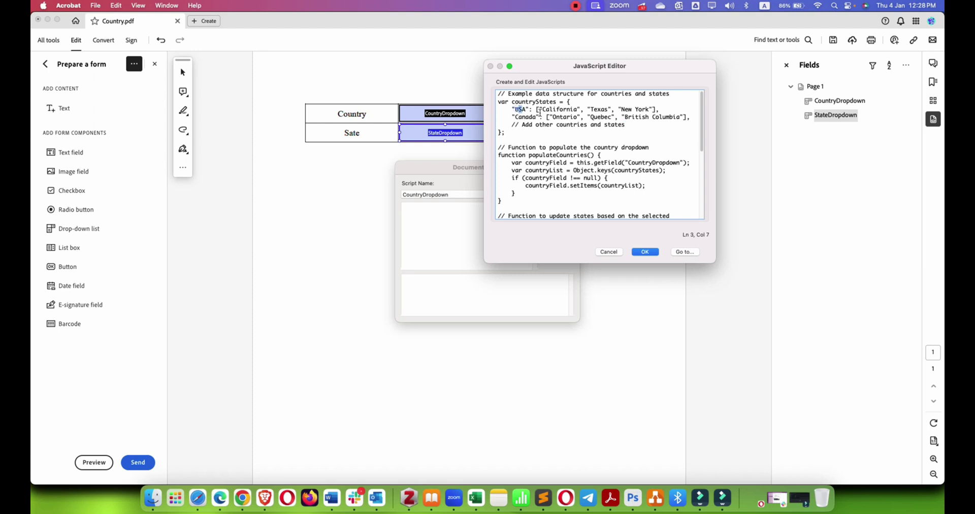
left_click_drag(519, 110, 512, 133)
left_click(561, 124)
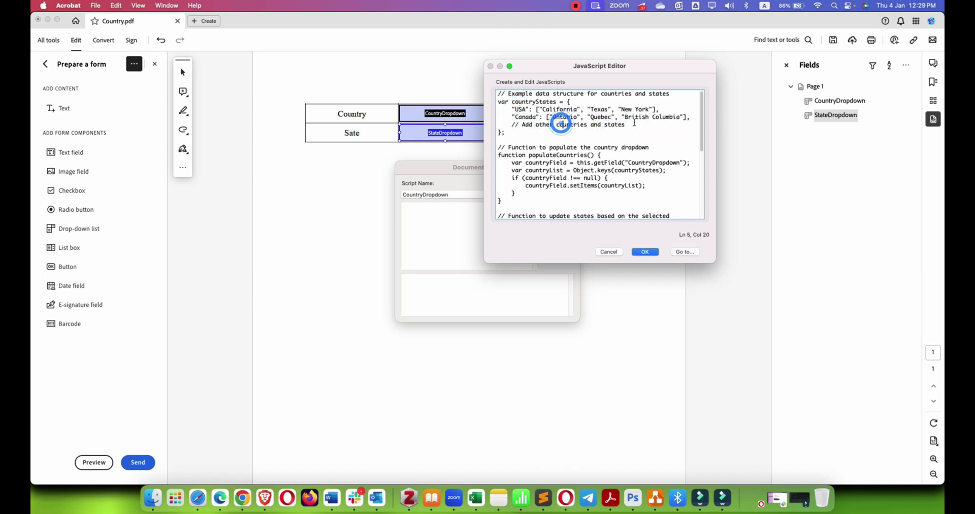
left_click_drag(638, 126, 505, 109)
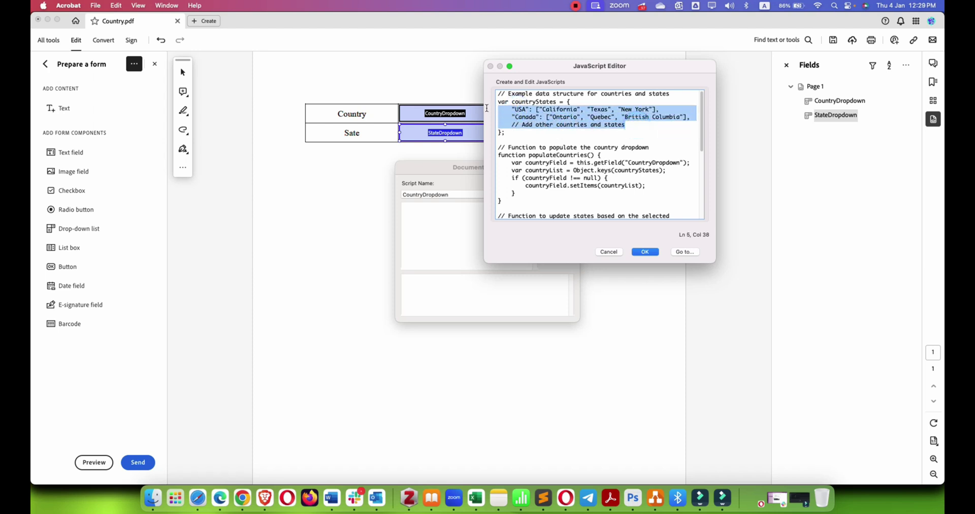
key("BackSpace")
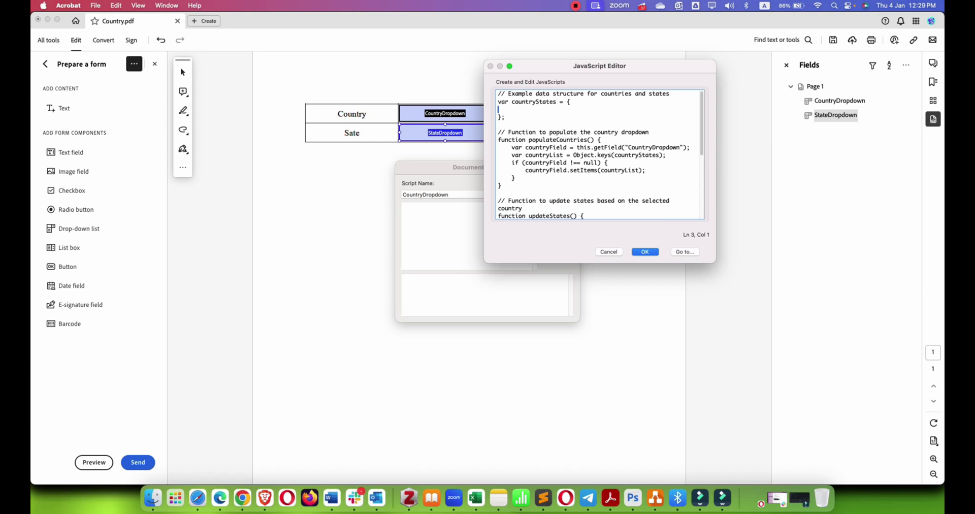
key("super+a")
key("super+v")
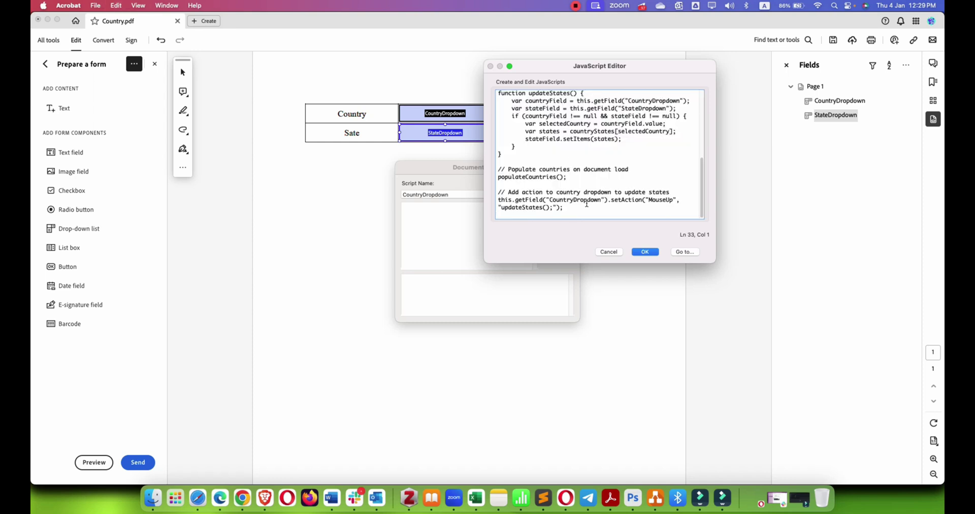
scroll(604, 160, "up", 5)
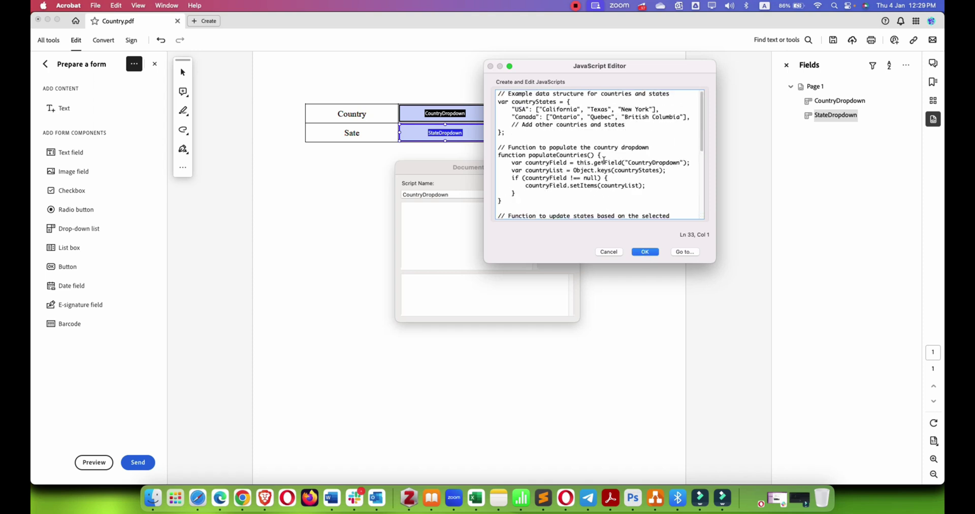
left_click_drag(569, 73, 606, 120)
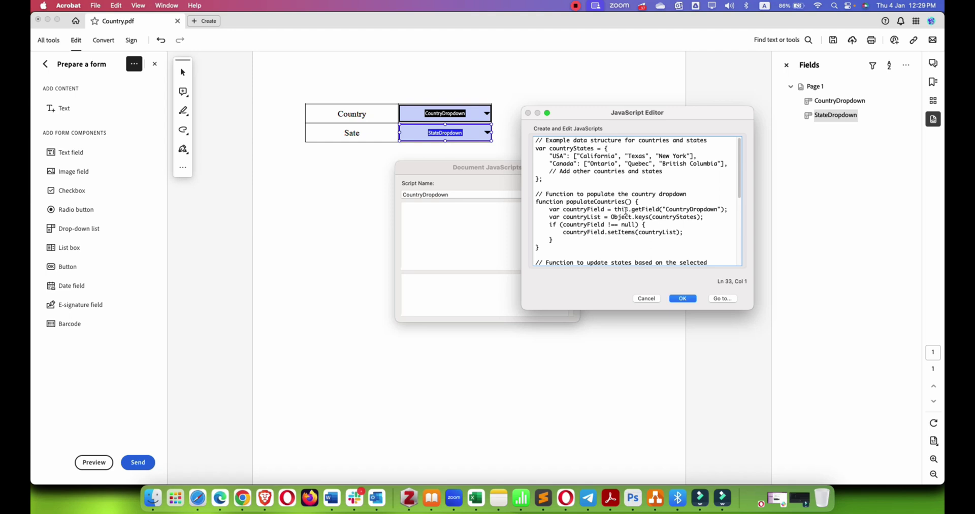
left_click_drag(664, 209, 717, 209)
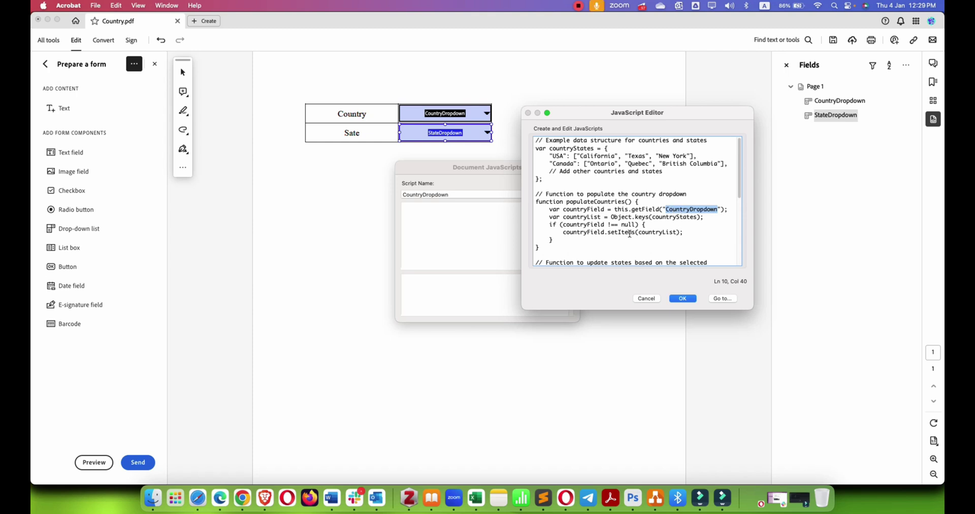
scroll(628, 234, "down", 1)
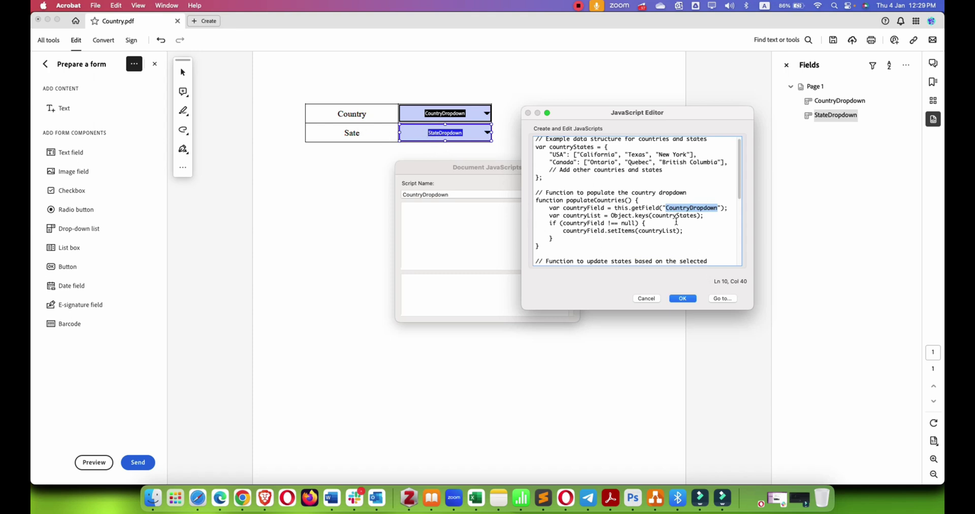
left_click_drag(651, 215, 696, 216)
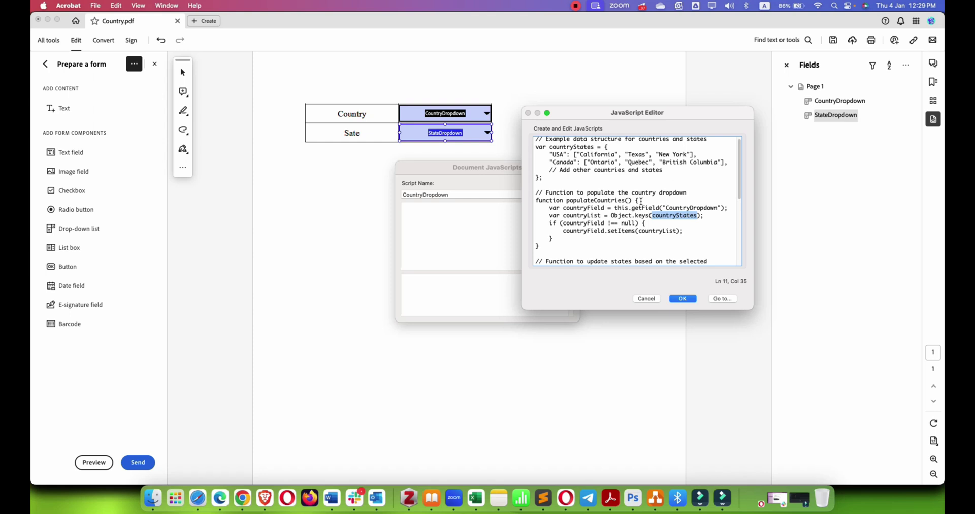
- Check the StateDropdown field name used in the script's stateField line
scroll(642, 203, "down", 3)
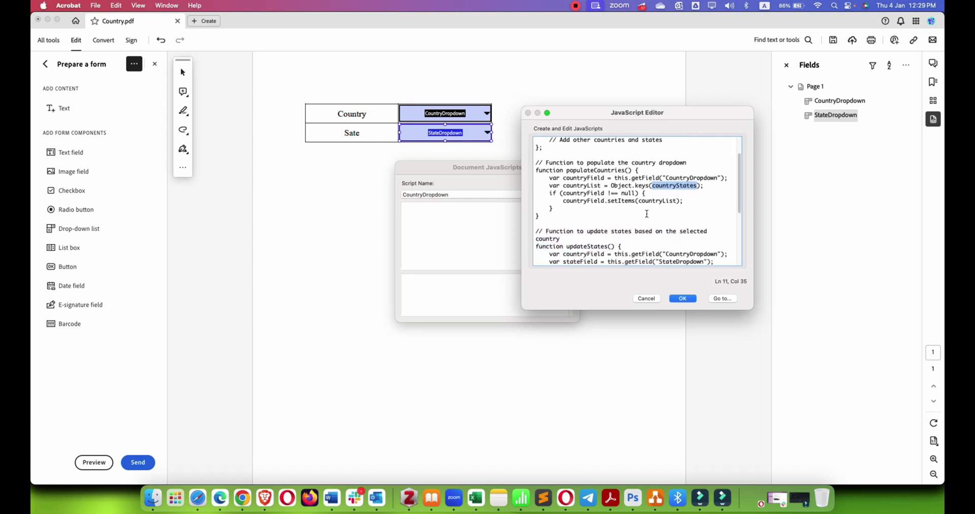
scroll(646, 213, "down", 3)
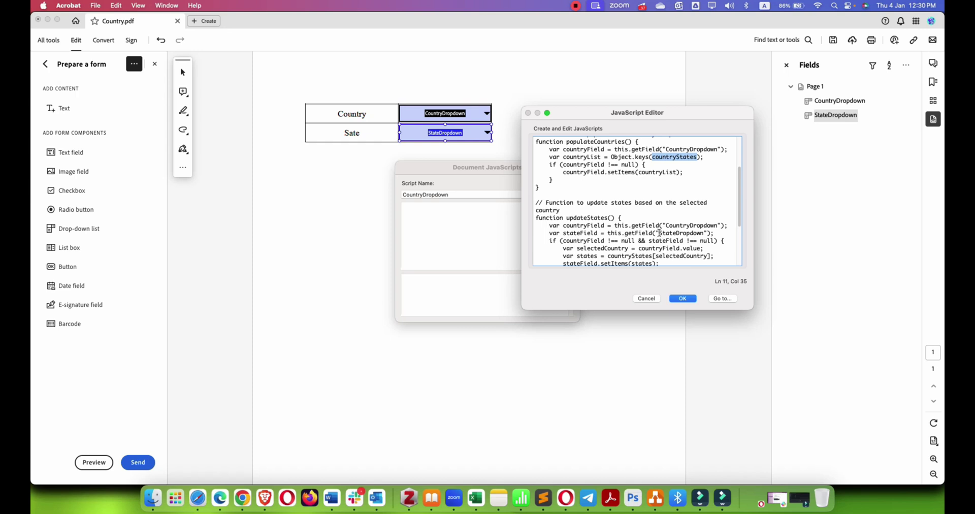
left_click_drag(659, 233, 701, 233)
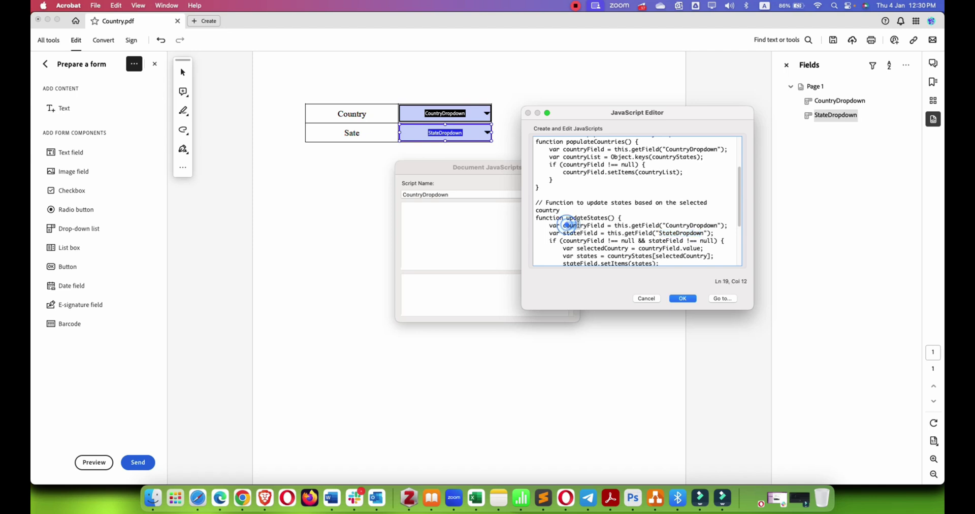
left_click(586, 234)
left_click_drag(659, 233, 677, 233)
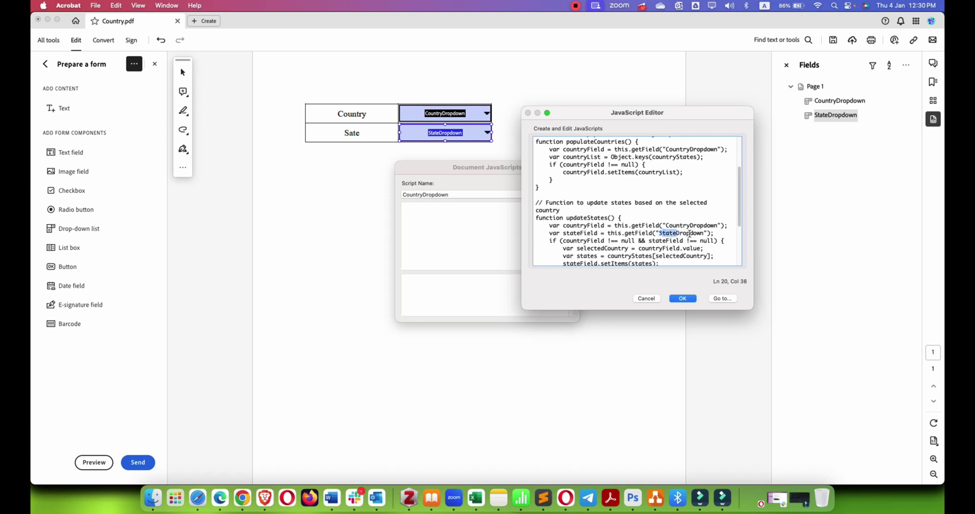
double_click(661, 233)
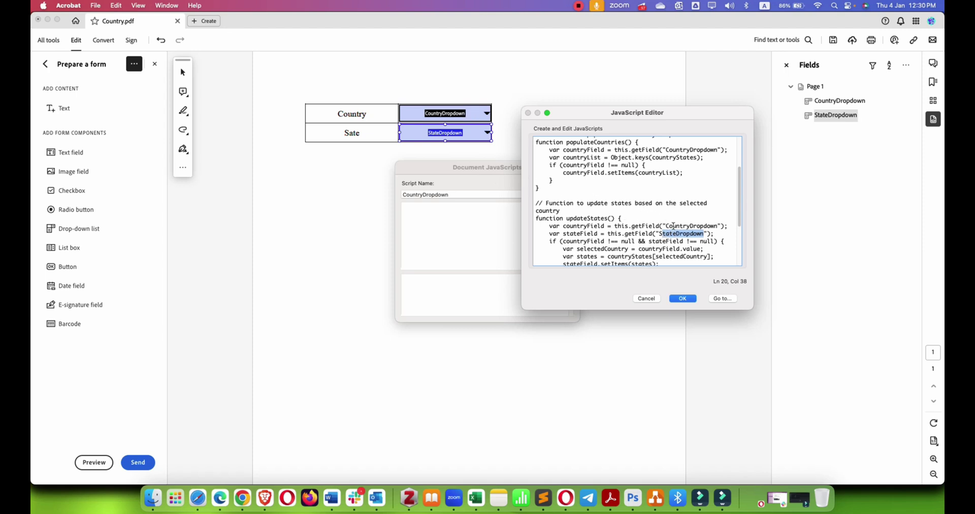
- Correct countryDropdown to CountryDropdown with a capital C and check its other uses
scroll(673, 226, "up", 3)
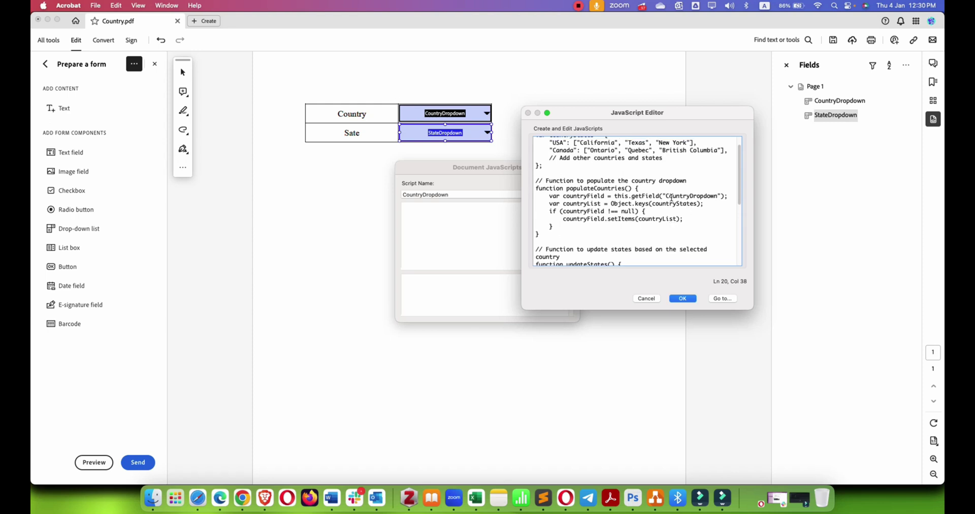
left_click(670, 196)
key("BackSpace")
type("C")
left_click(690, 196)
left_click_drag(645, 196, 654, 196)
scroll(639, 241, "down", 5)
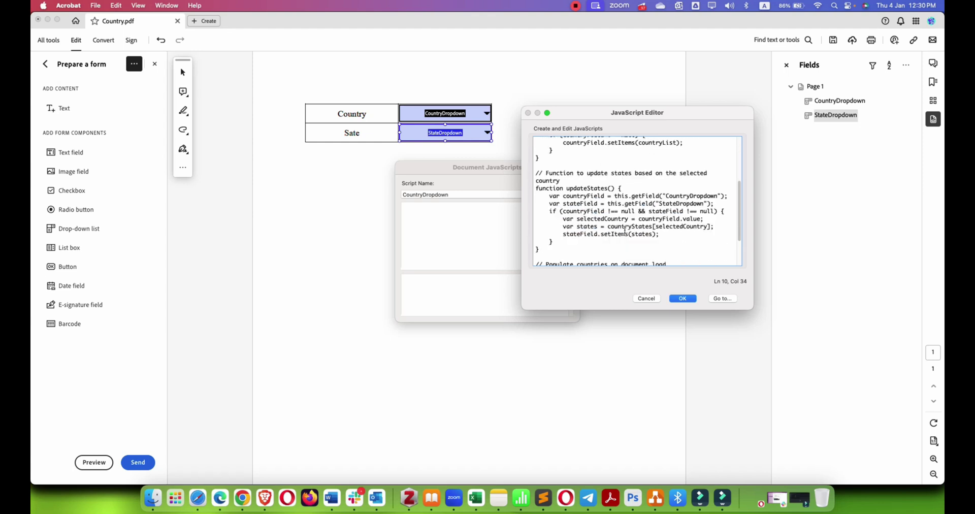
scroll(625, 230, "down", 1)
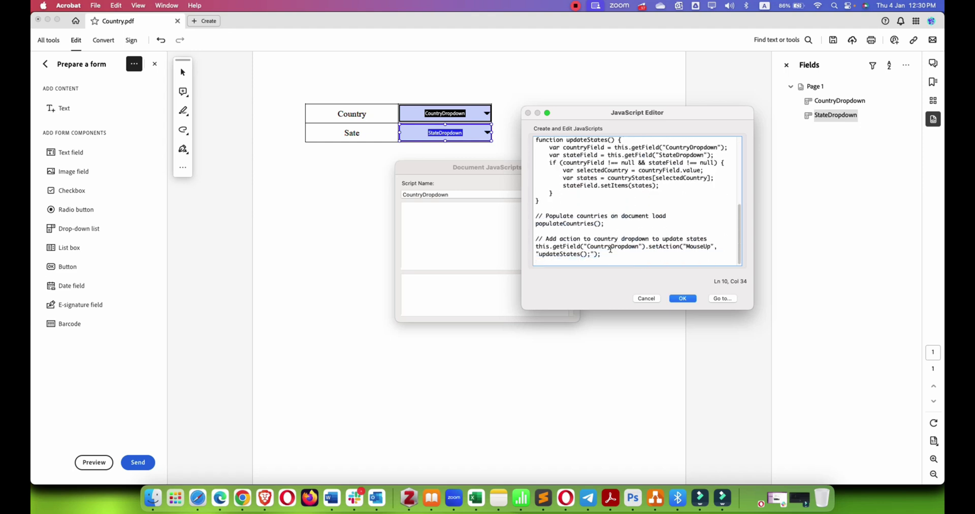
left_click_drag(586, 245, 639, 245)
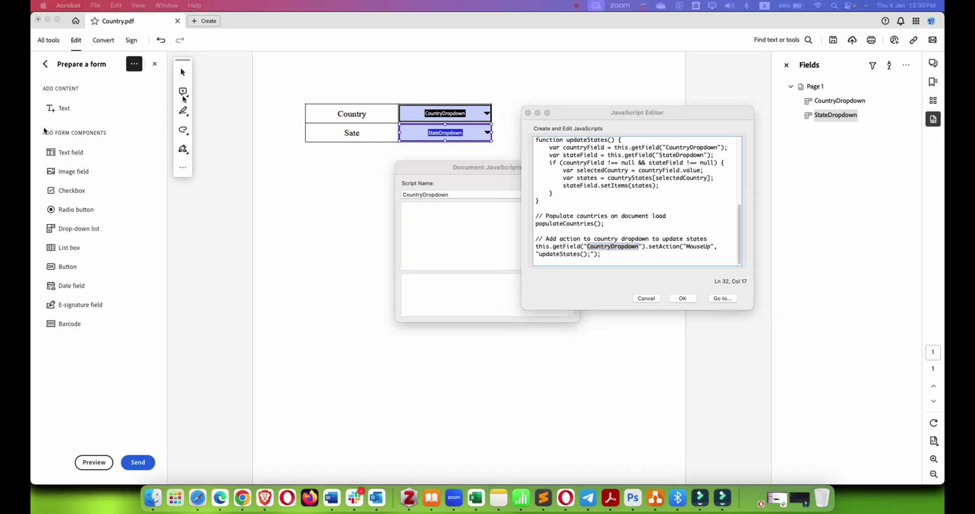
- Replace the whole script with the revised version using setItems(Object.keys(countryStates))
left_click(580, 237)
key("super+a")
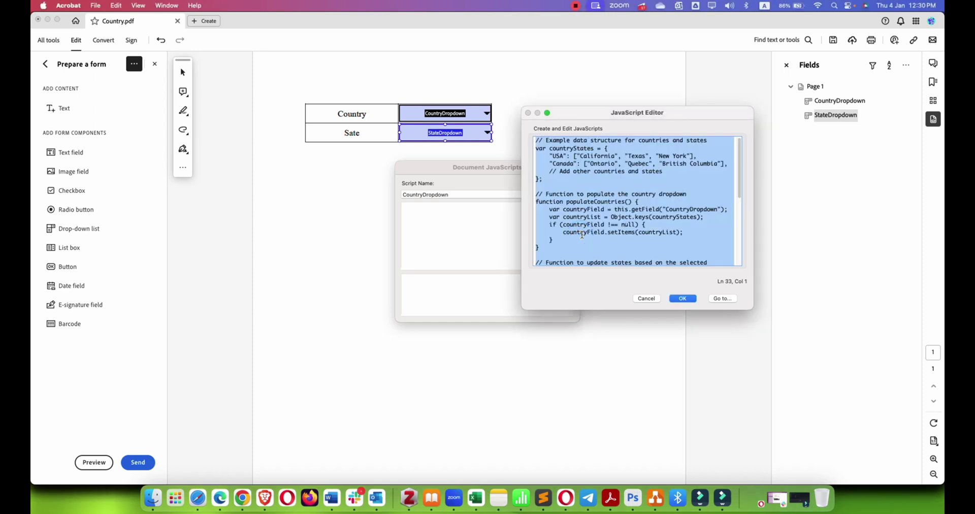
key("super+v")
scroll(589, 235, "up", 5)
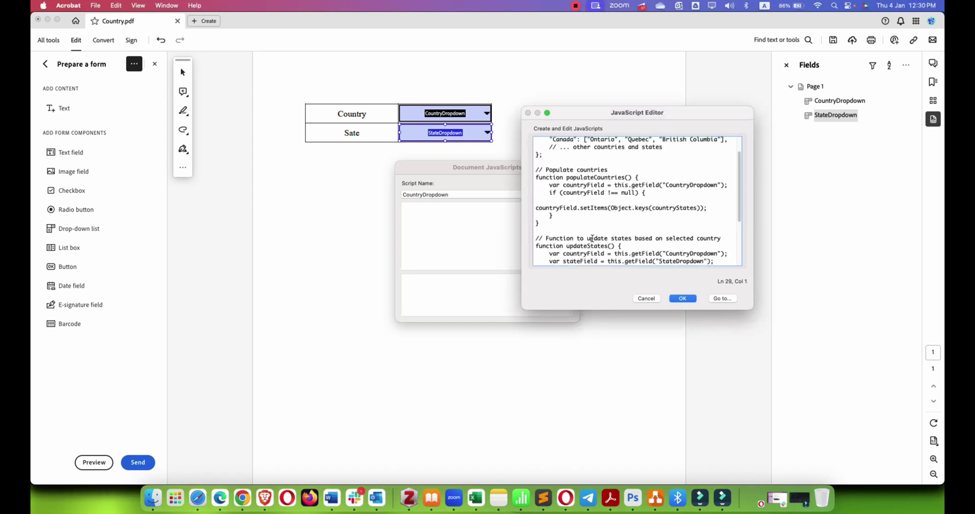
scroll(595, 236, "down", 3)
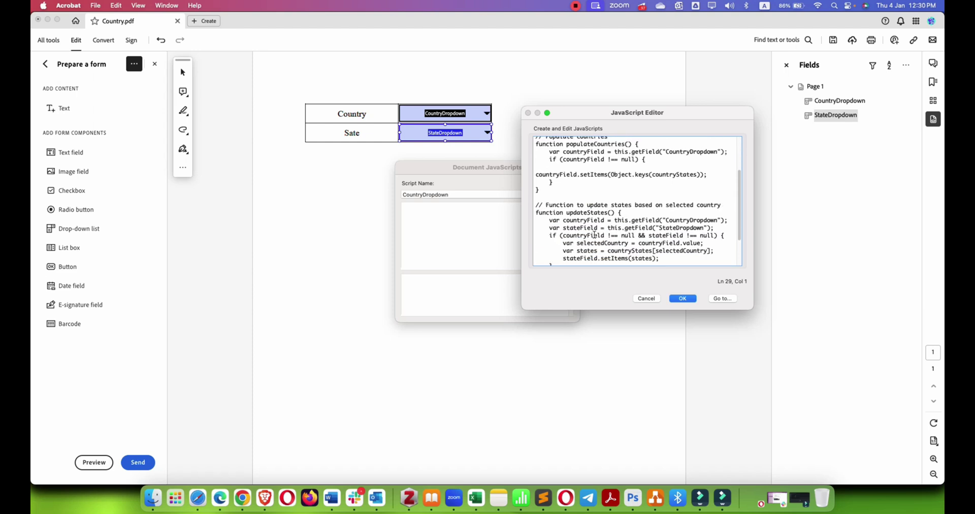
- Save the script, then preview the form, choosing Canada and then USA as the country
left_click(683, 299)
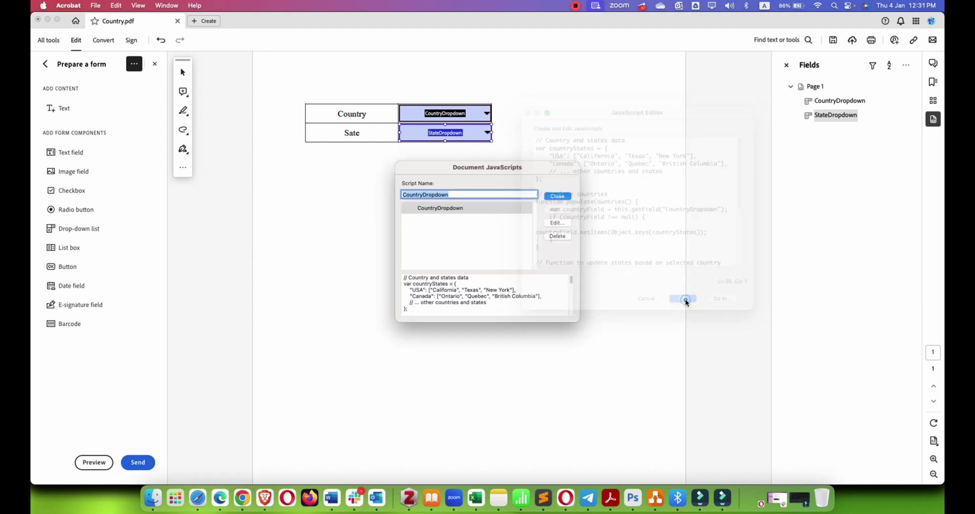
left_click(557, 196)
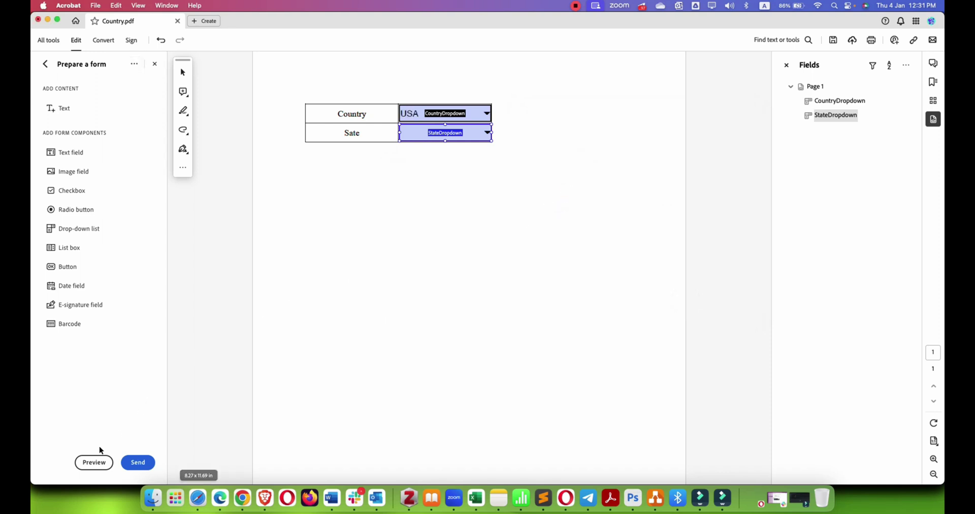
left_click(86, 463)
left_click(494, 112)
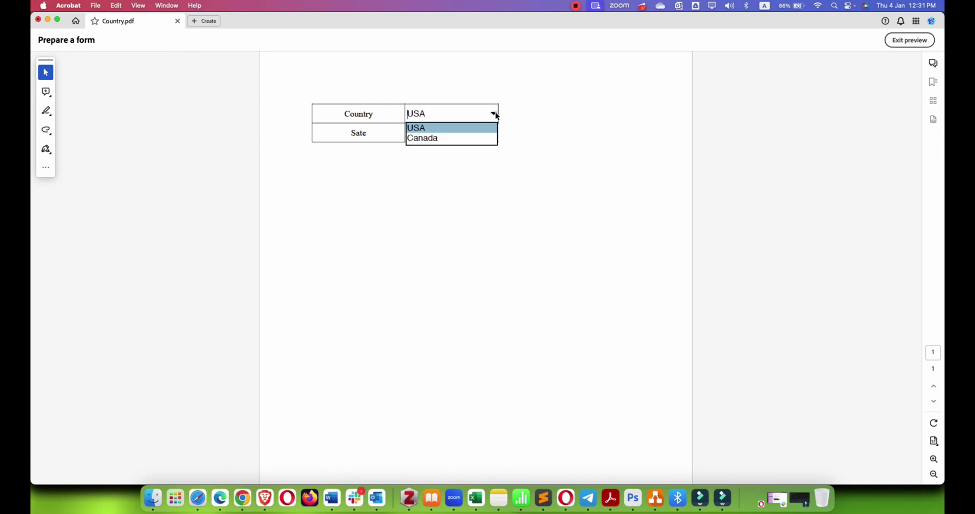
left_click(446, 138)
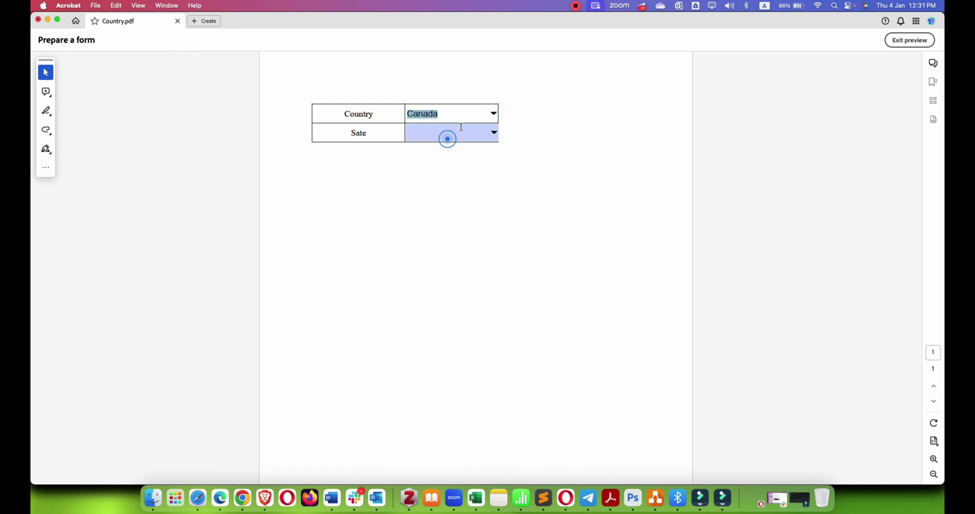
left_click(493, 115)
left_click(467, 127)
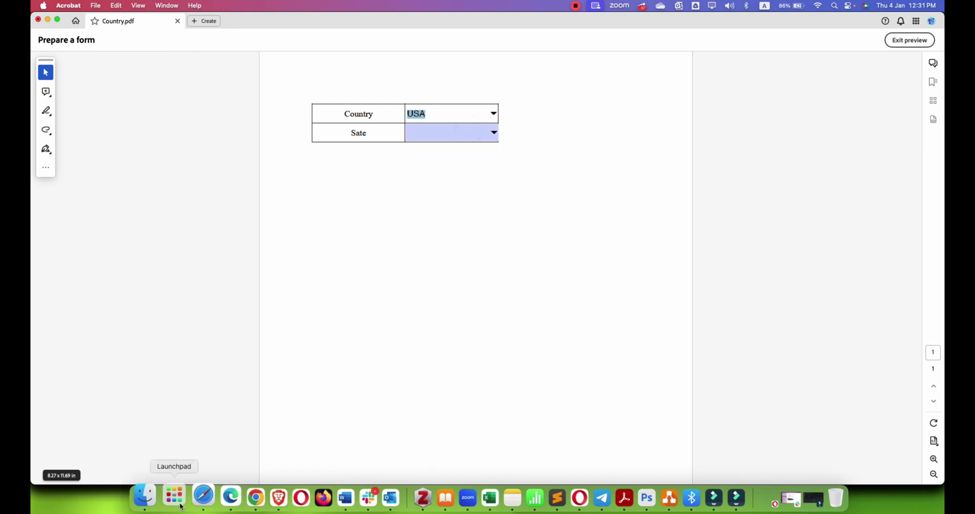
- Exit preview and reopen the CountryDropdown document script in the JavaScript Editor
left_click(893, 40)
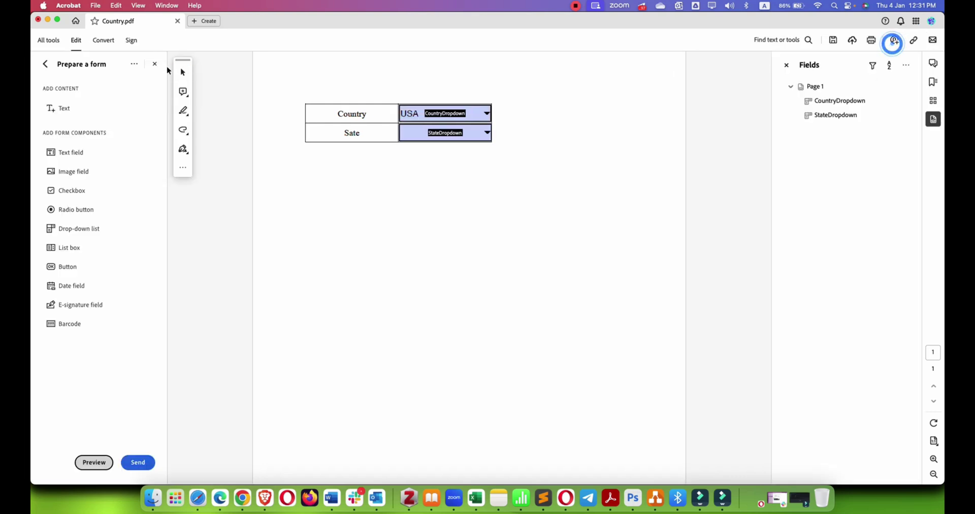
left_click(134, 64)
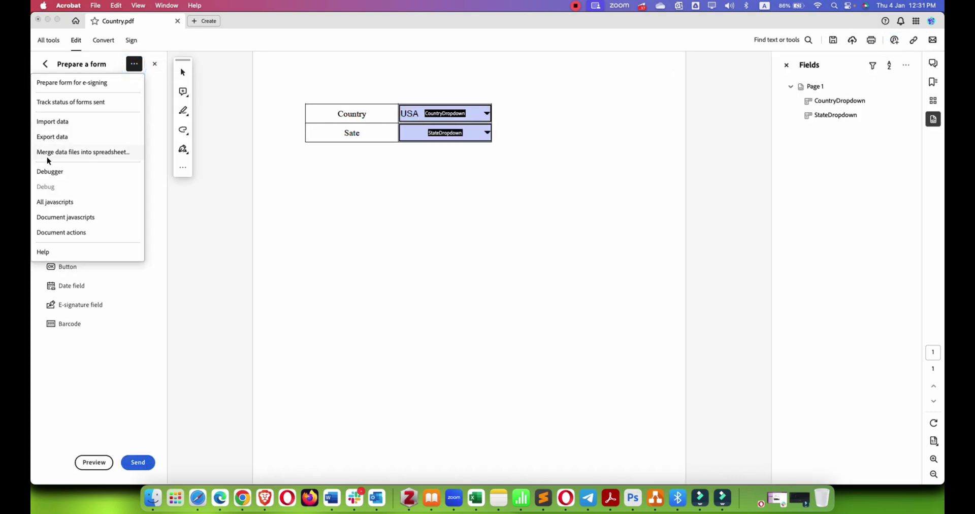
left_click(63, 218)
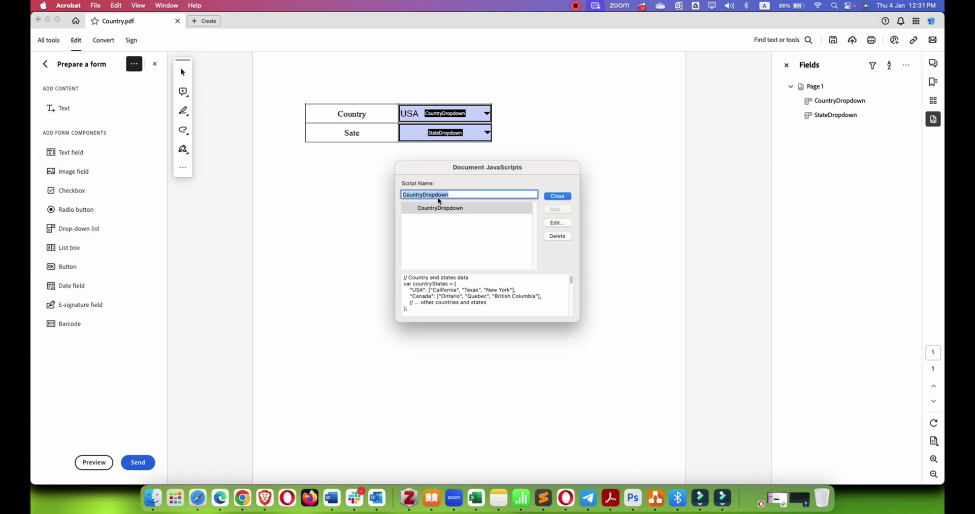
left_click(550, 227)
left_click(612, 175)
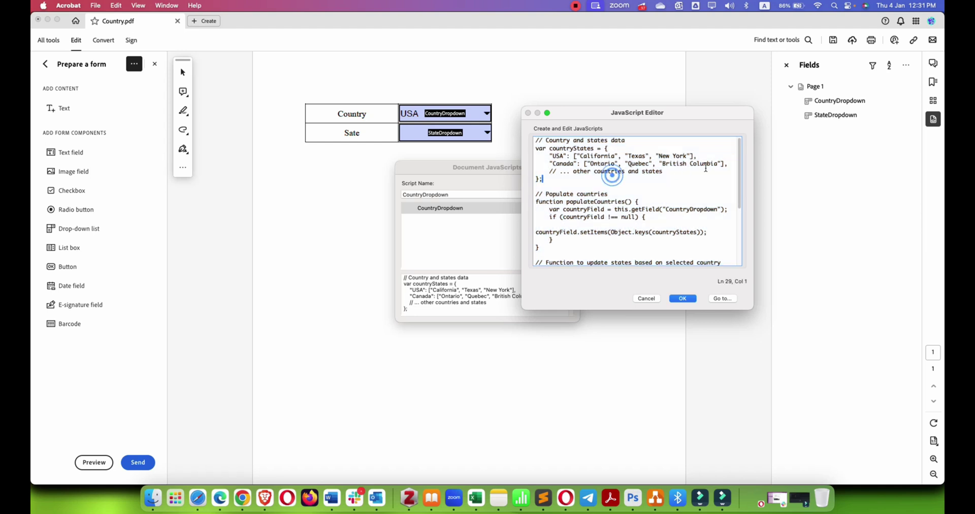
- Duplicate the Canada data line and rename the copy to Australia
left_click_drag(730, 164, 552, 163)
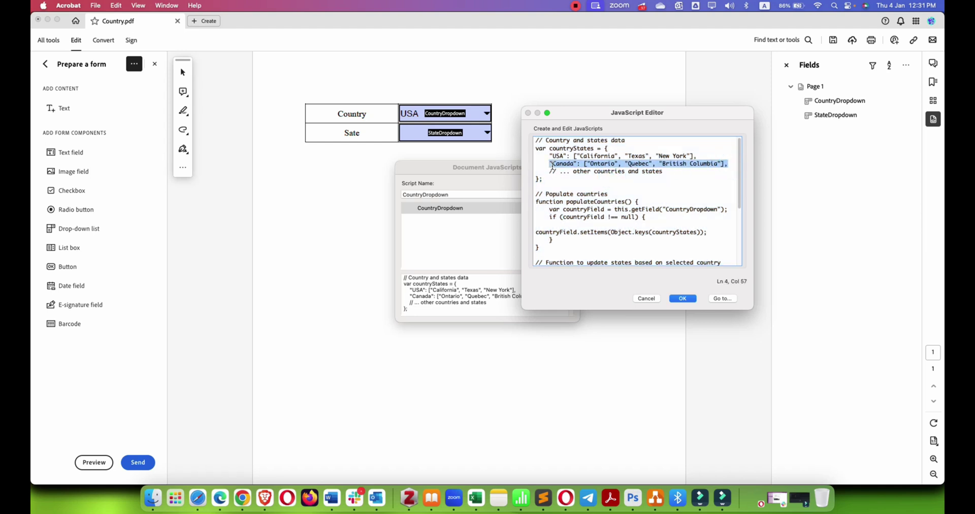
left_click(733, 164)
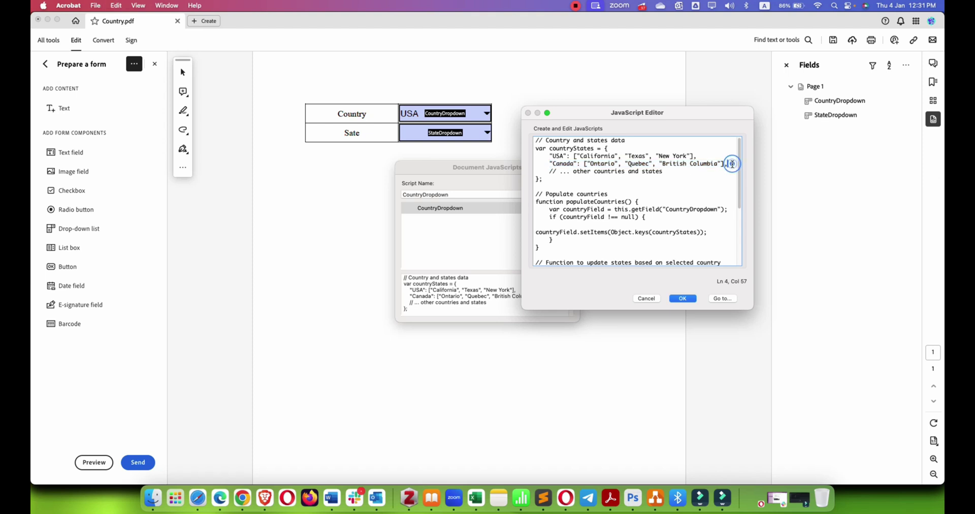
key("Return")
type("\"Canada\": [\"Ontario\", \"Quebec\", \"British Columbia\"],")
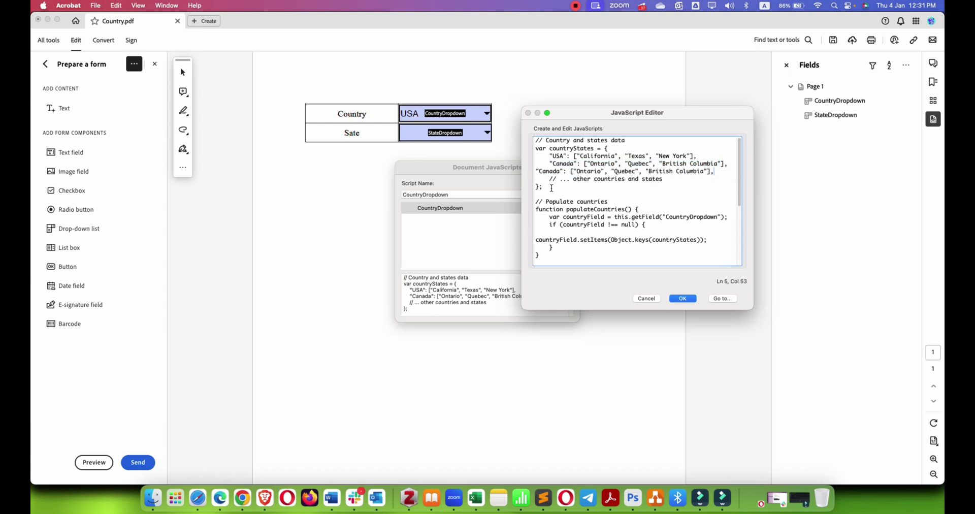
left_click(533, 171)
key("Tab")
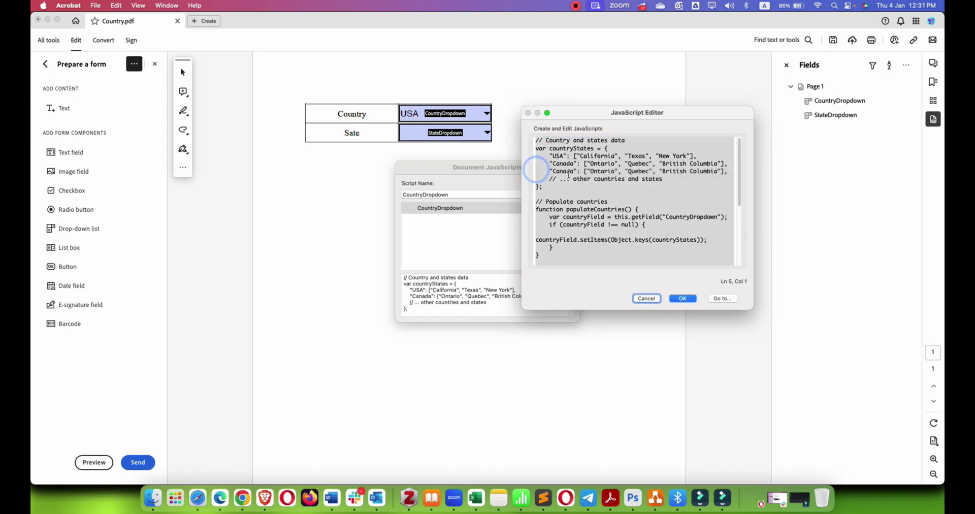
left_click(574, 171)
left_click_drag(574, 171, 553, 171)
type("Austra")
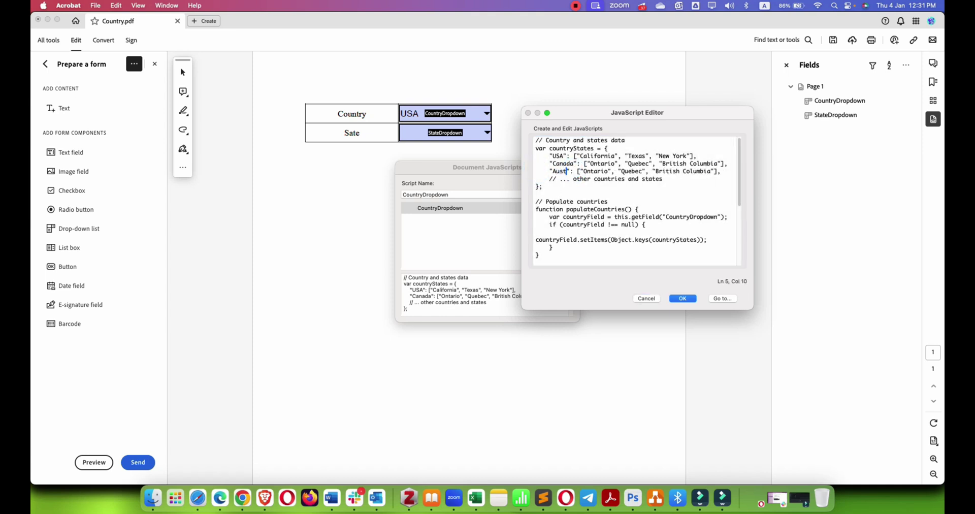
type("lia")
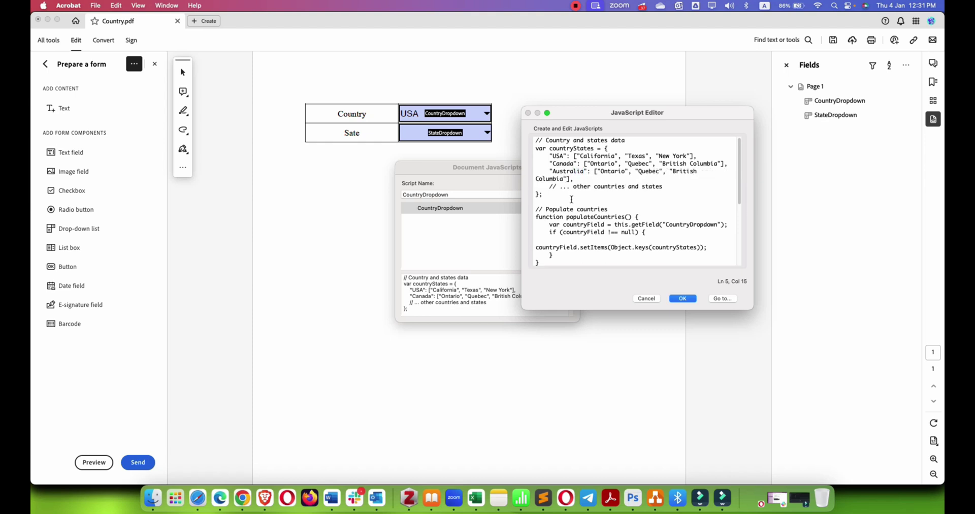
- Replace the copy's provinces with "NSW" and "VIC", remove British Columbia, and save the script
left_click_drag(600, 171, 626, 171)
type("NSW")
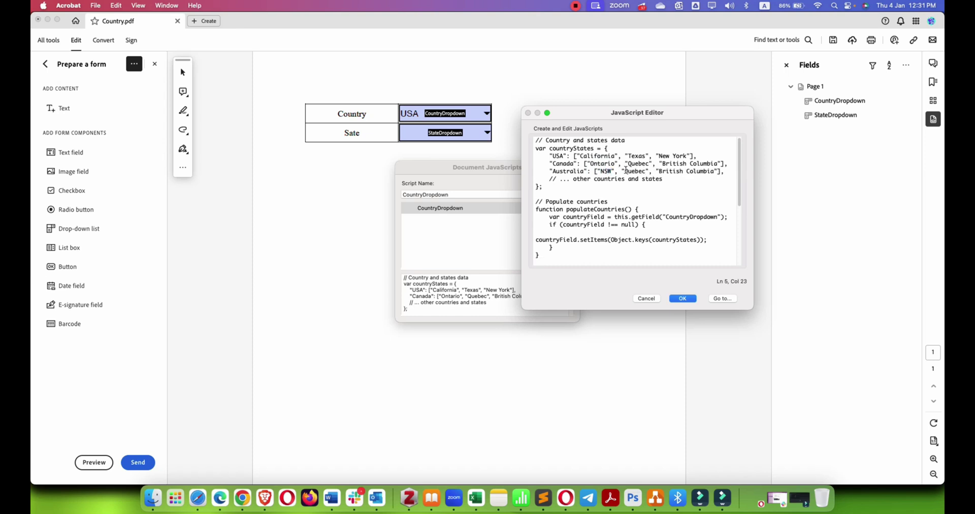
left_click_drag(626, 172, 644, 171)
type("VIC")
mouse_move(645, 173)
left_mouse_down()
mouse_move(666, 183)
mouse_move(706, 171)
mouse_move(645, 170)
left_mouse_up()
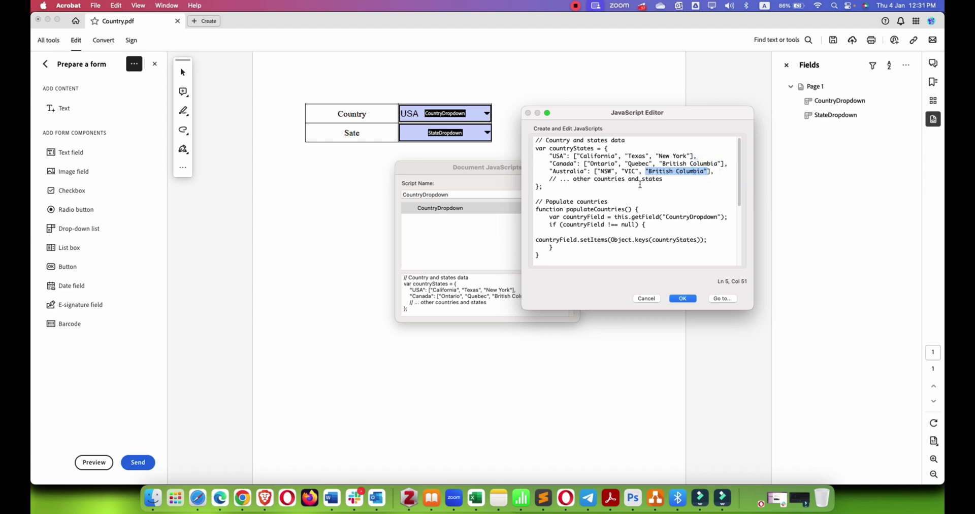
key("BackSpace")
key("BackSpace")
key("BackSpace")
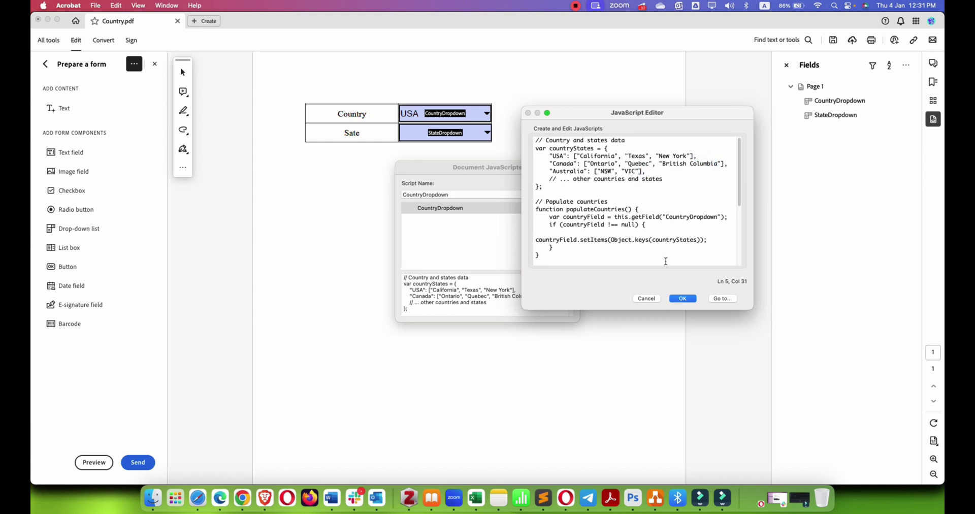
left_click(681, 298)
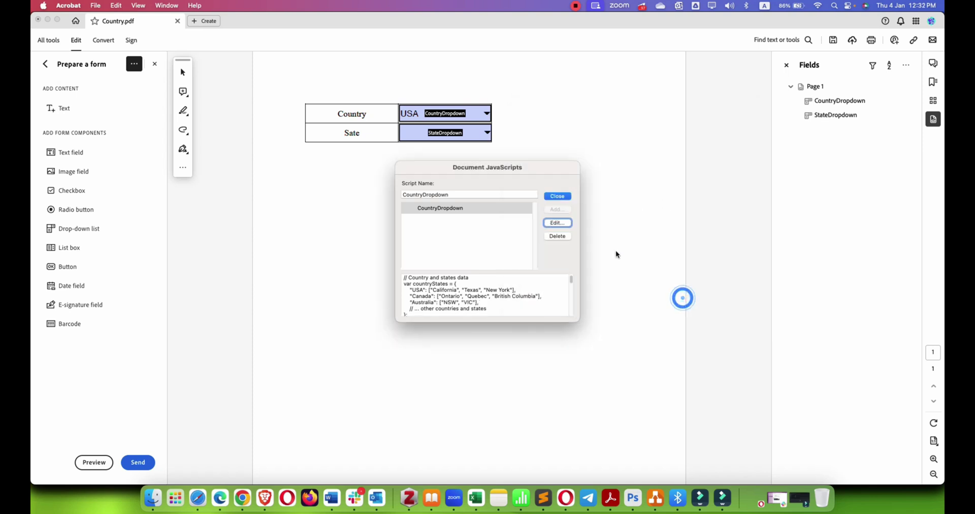
- Close Document JavaScripts, preview with Australia as the country, find State empty, and exit preview
left_click(559, 196)
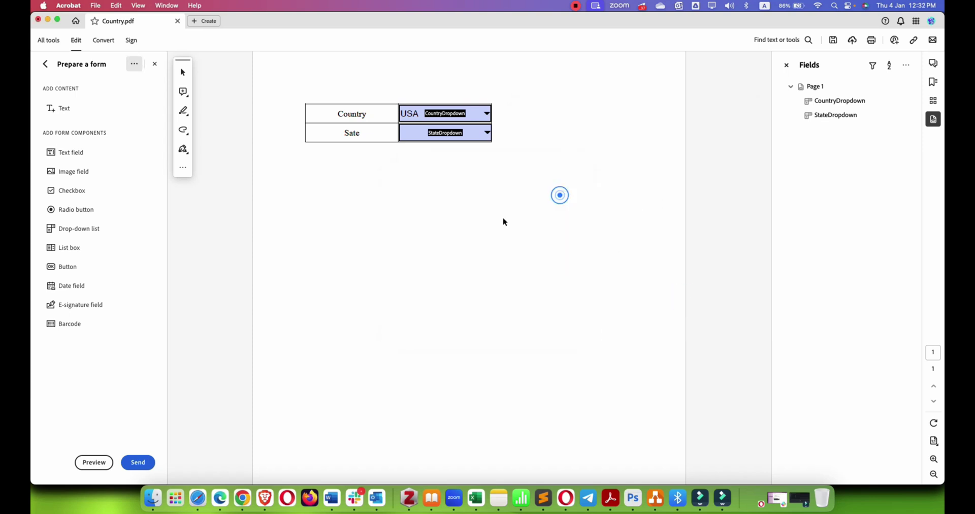
left_click(89, 462)
left_click(493, 113)
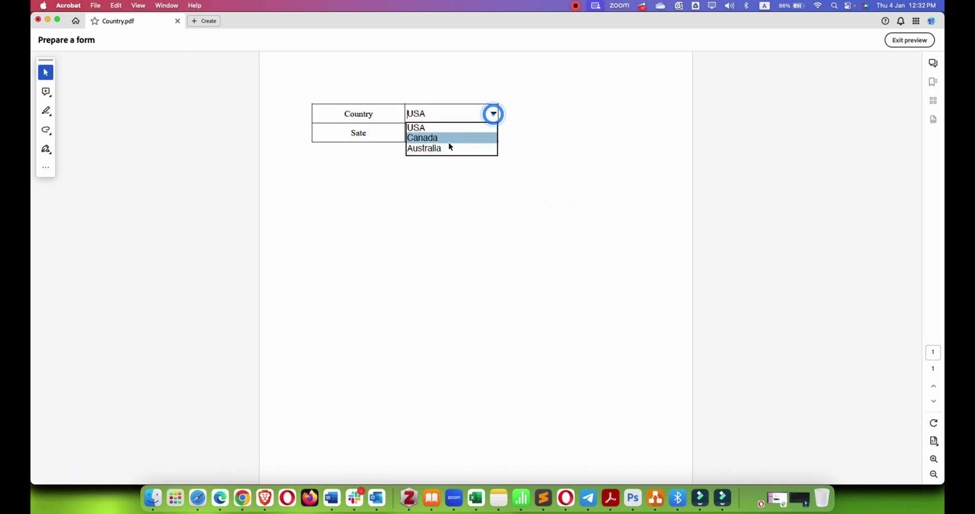
left_click(432, 148)
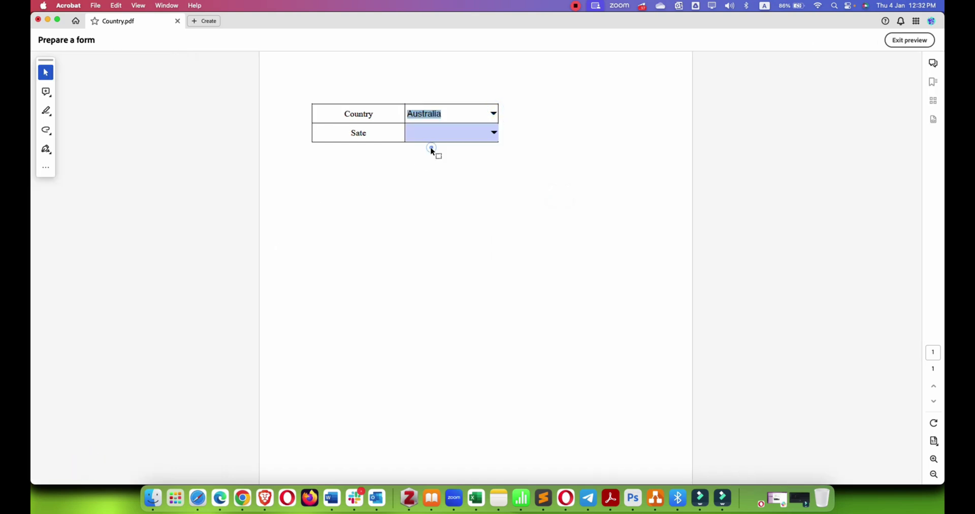
left_click(495, 136)
left_click(495, 134)
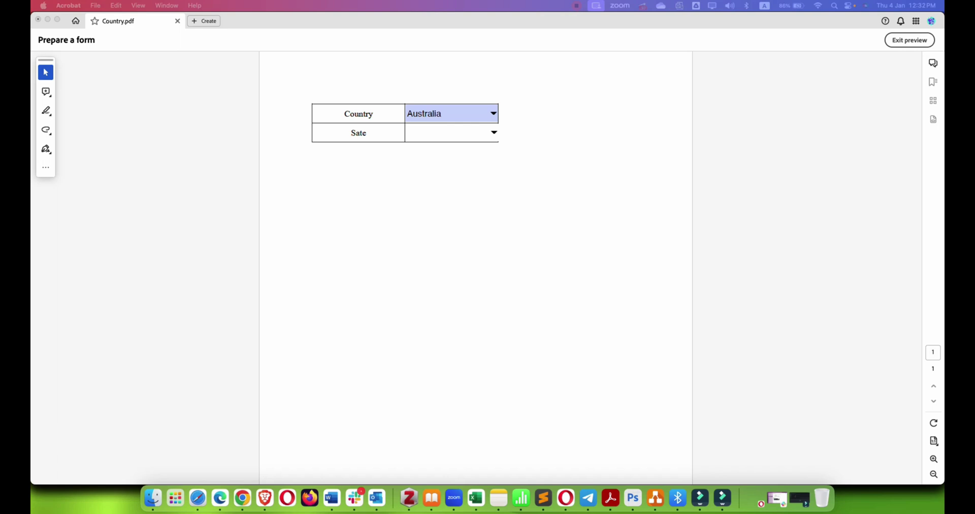
left_click(914, 40)
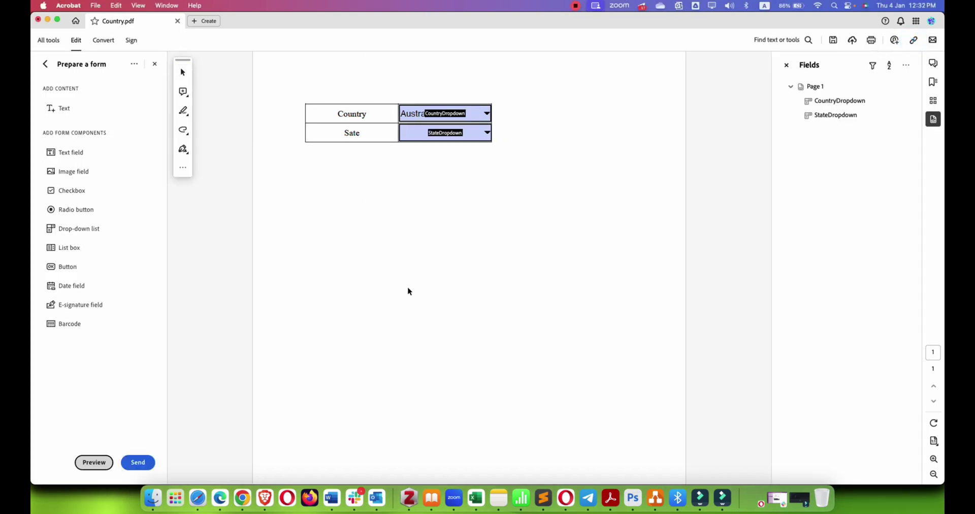
- Open the CountryDropdown field's Properties at the Actions tab
left_click(427, 111)
right_click(421, 118)
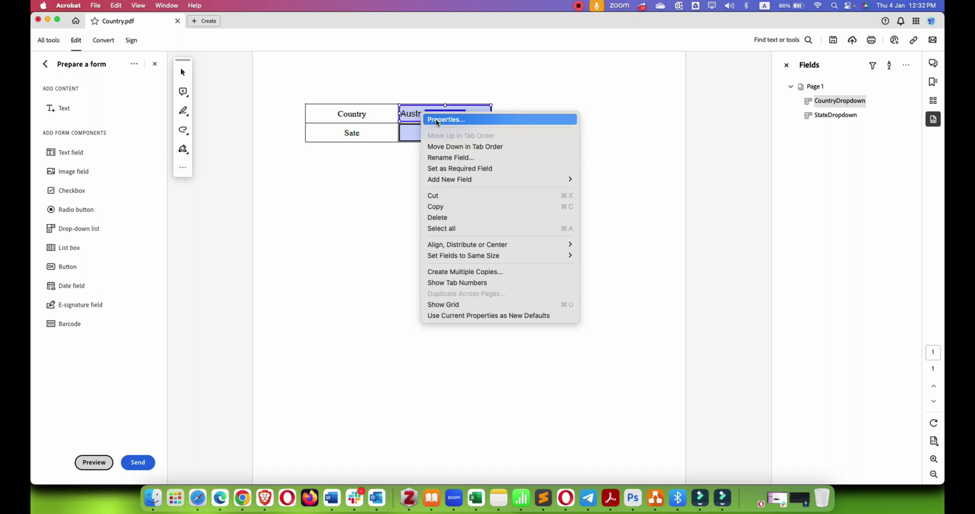
left_click(440, 115)
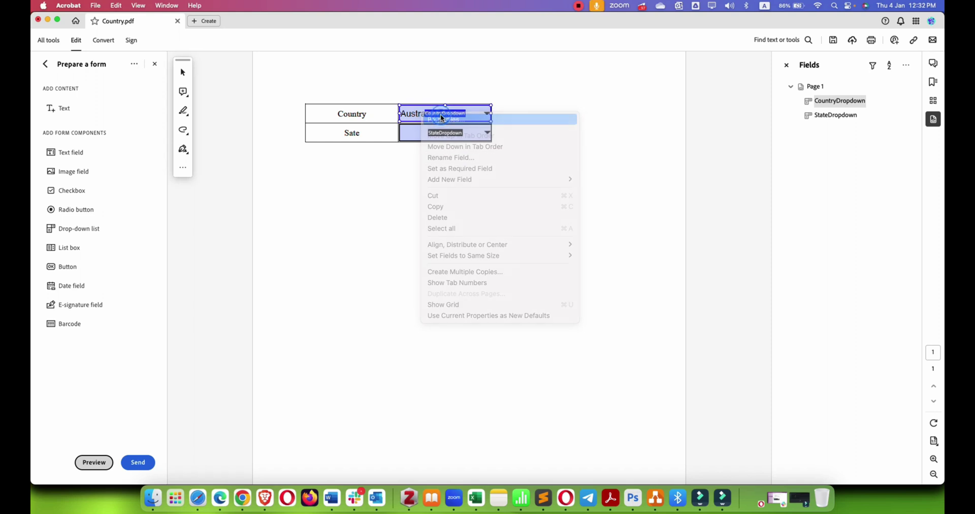
left_click(510, 174)
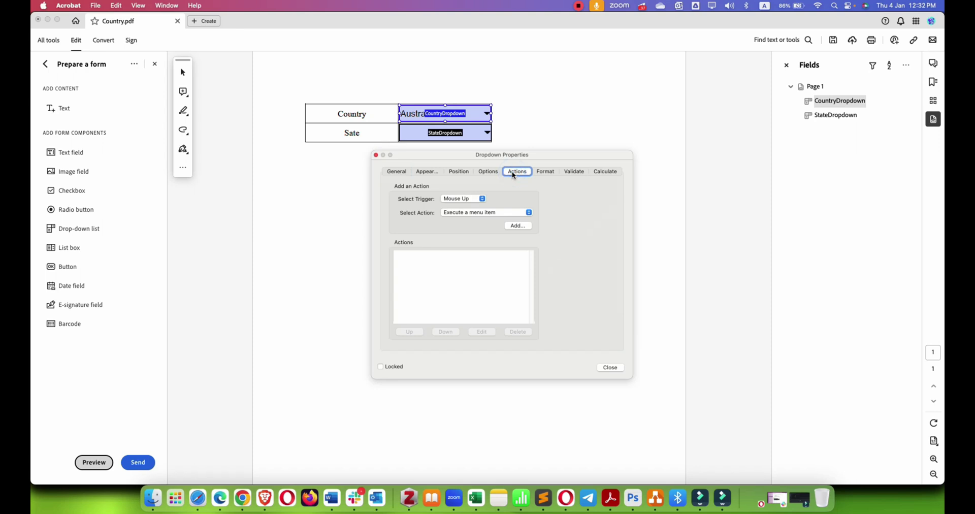
- Set the action trigger to Mouse Up and the action type to Run a JavaScript
left_click(462, 198)
left_click(545, 200)
left_click(517, 211)
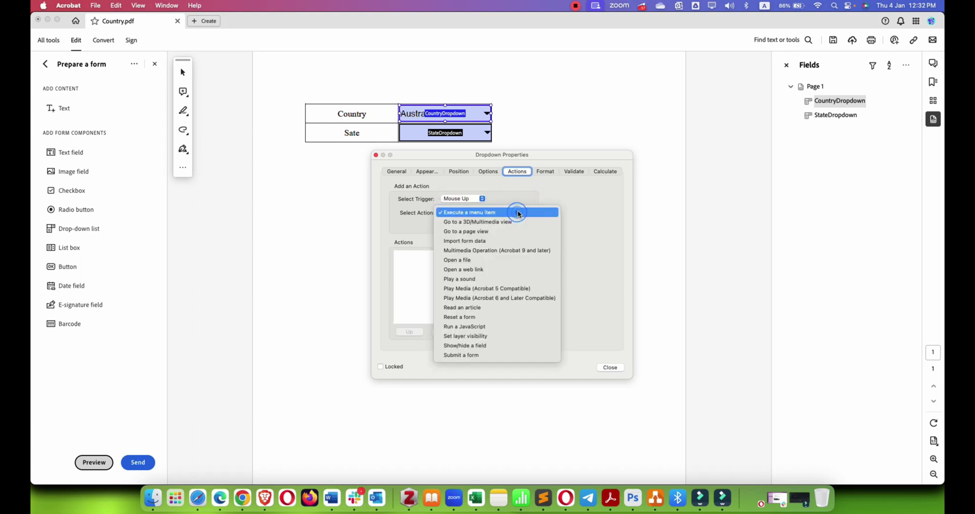
left_click(486, 327)
left_click(459, 200)
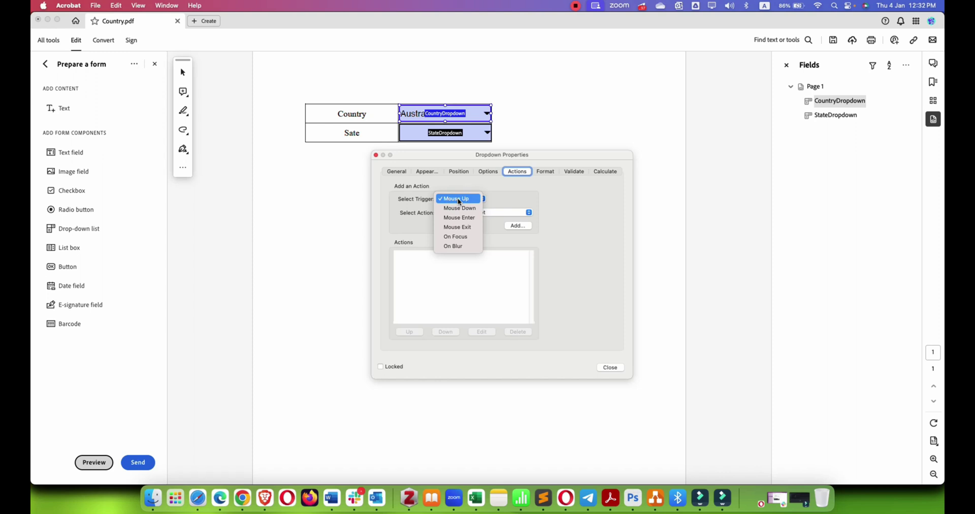
left_click(549, 241)
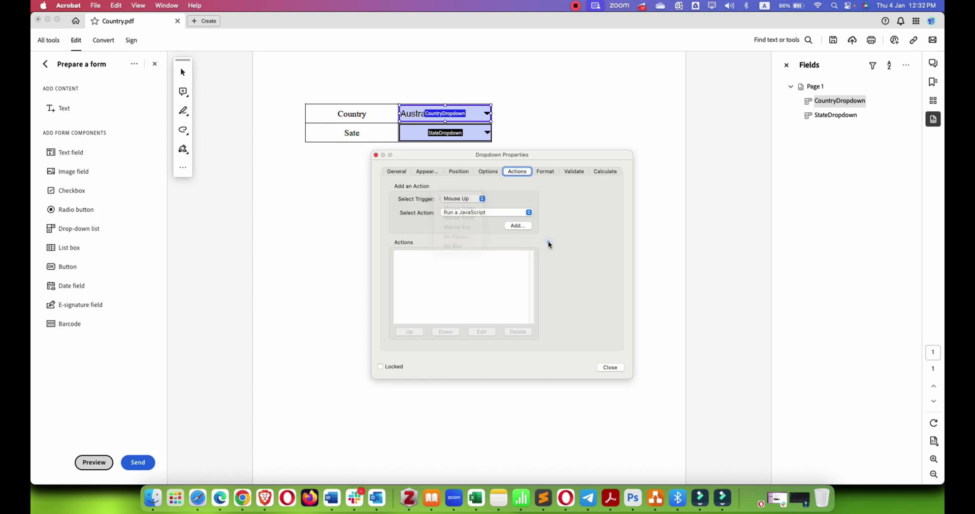
left_click(477, 199)
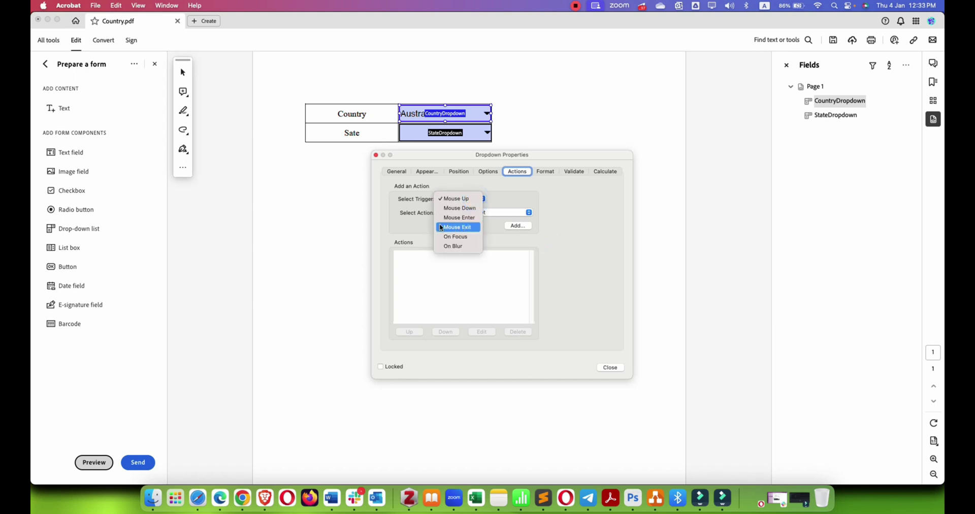
left_click(419, 217)
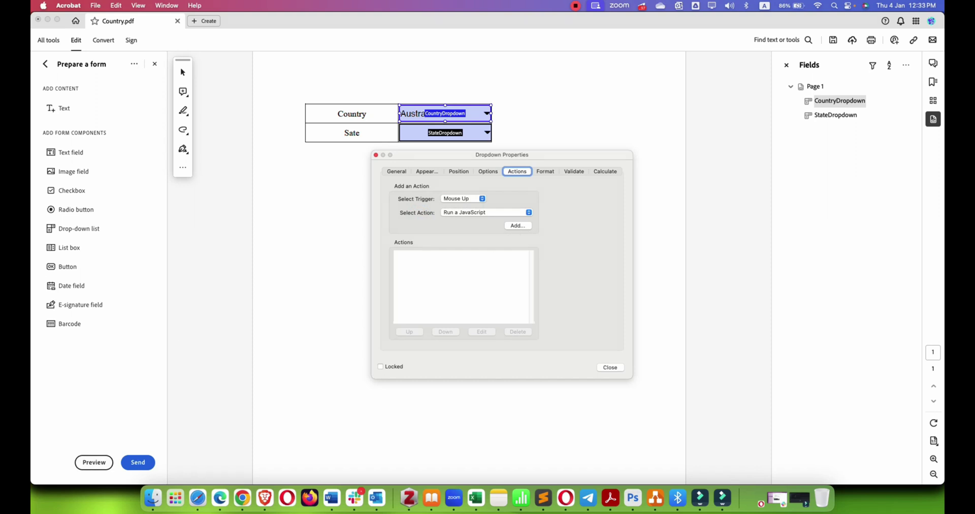
key("Escape")
- Add the JavaScript action with the code updateStates(); and save it
left_click(523, 224)
type("updateStates();")
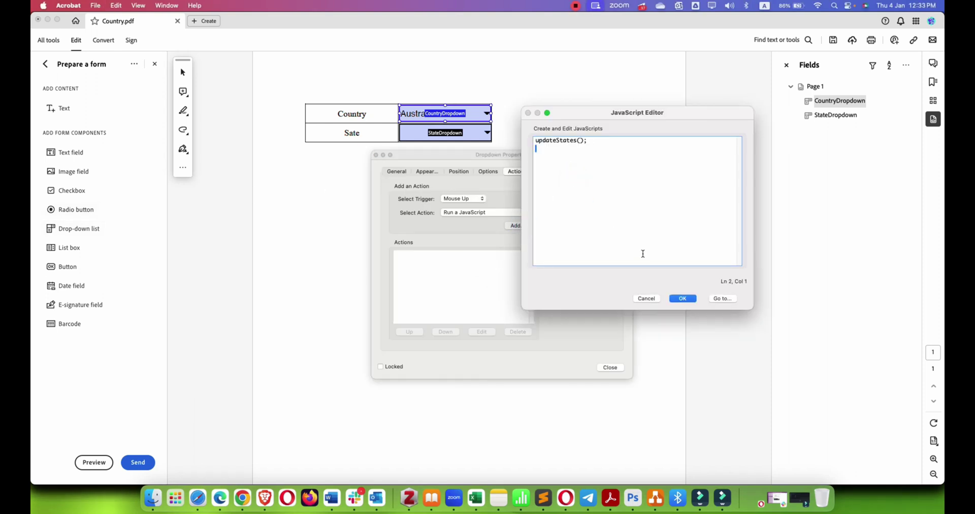
key("BackSpace")
left_click(683, 299)
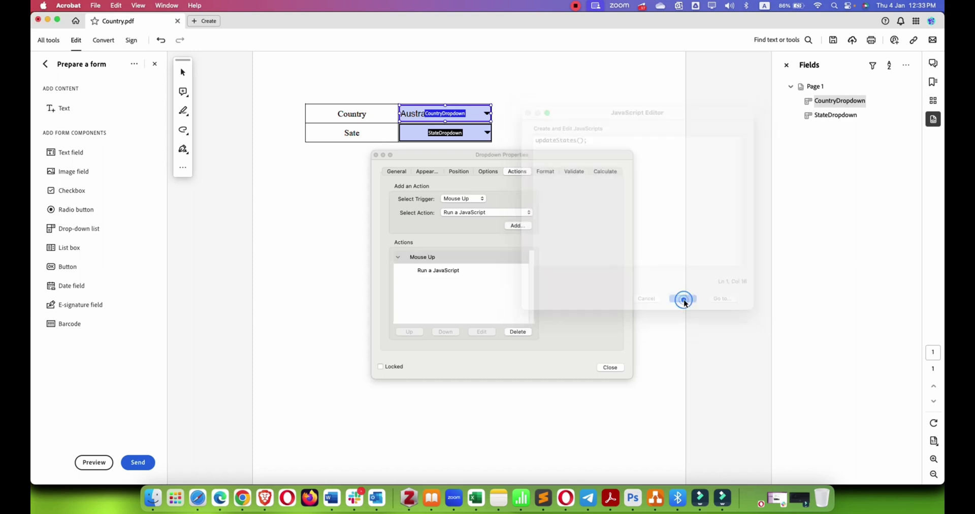
- Close the properties, preview the form, and check the State options for Canada, then USA
left_click(606, 367)
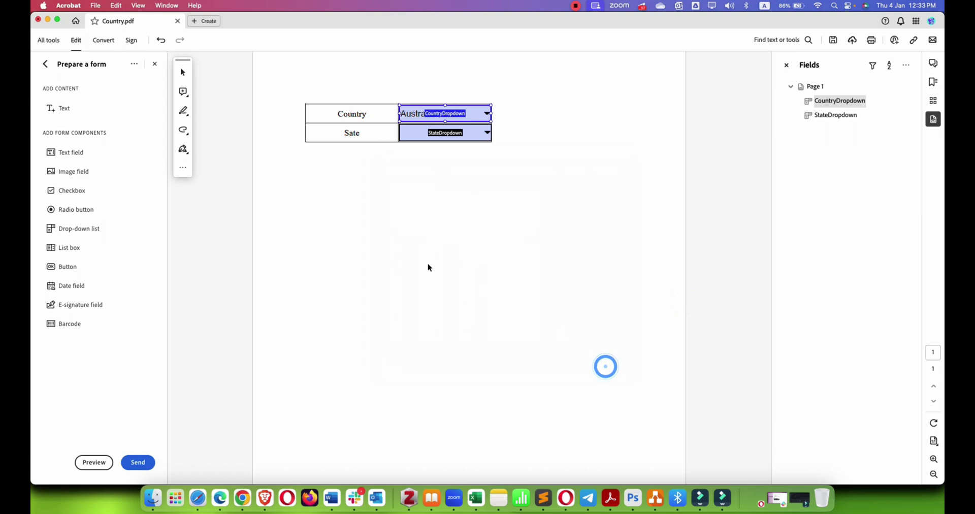
left_click(87, 463)
left_click(494, 113)
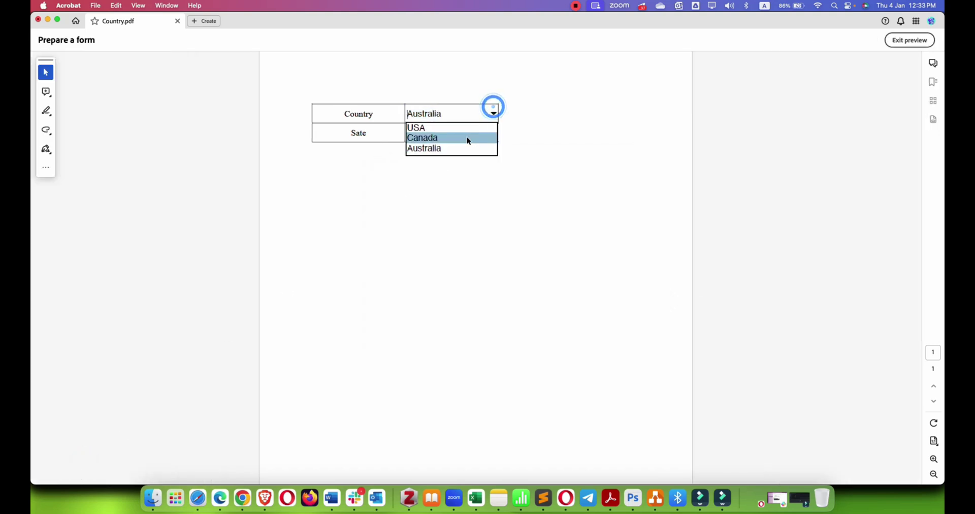
left_click(467, 137)
left_click(493, 132)
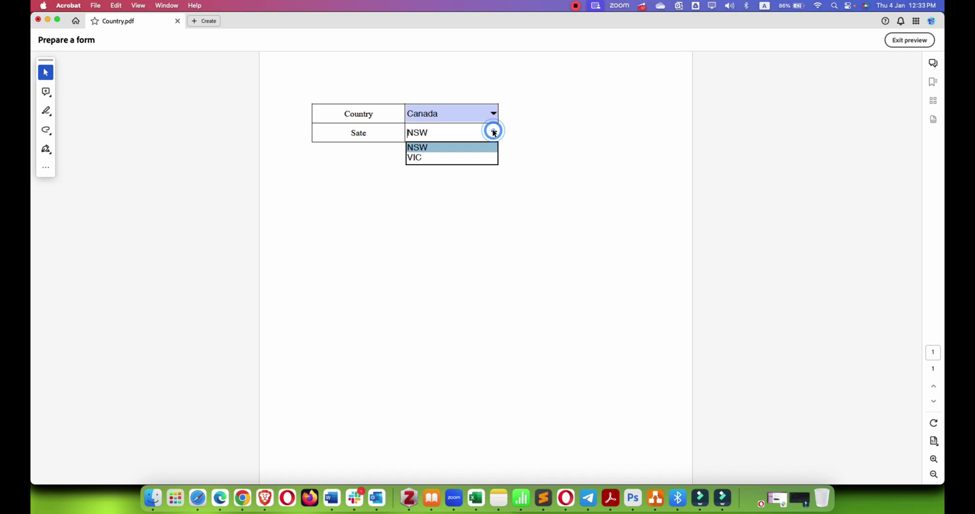
left_click(460, 177)
left_click(494, 113)
left_click(460, 124)
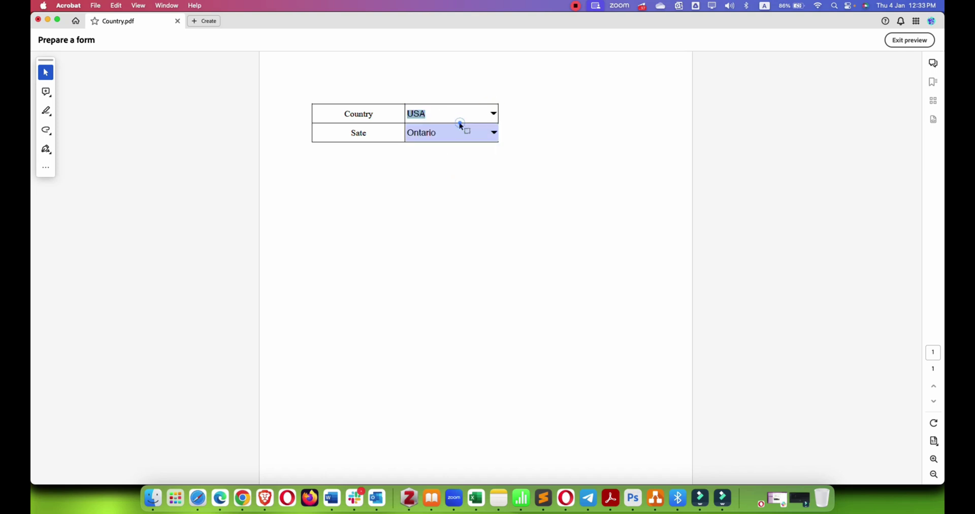
left_click(494, 133)
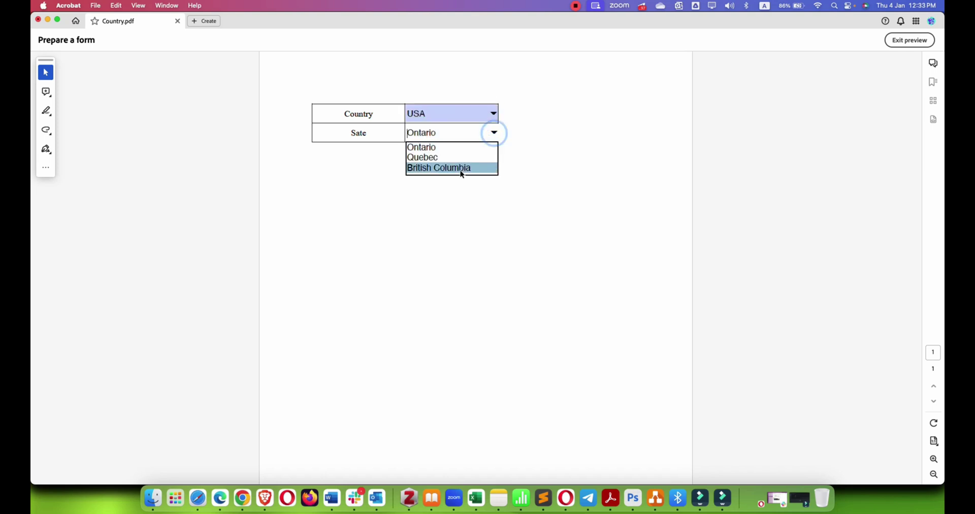
- Reselect Canada, browse the State list, and pick New York
left_click(493, 114)
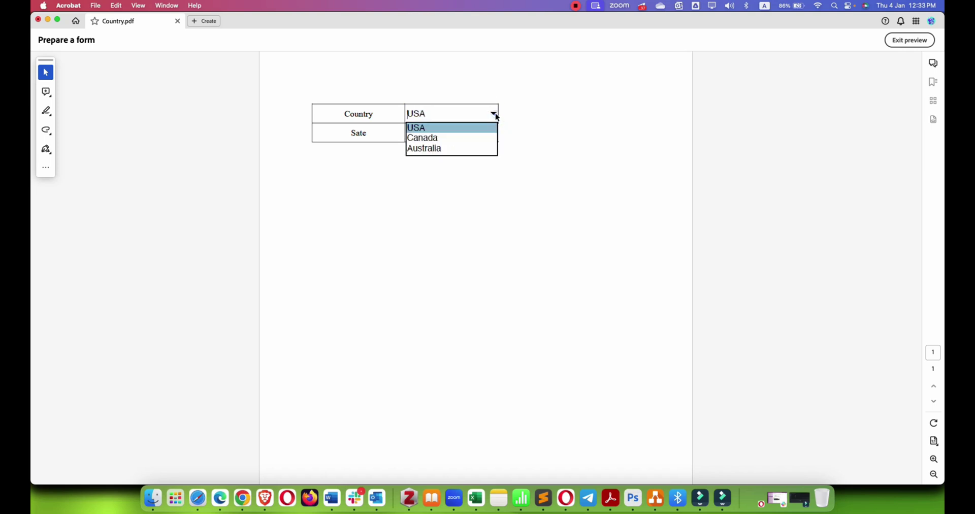
left_click(459, 138)
left_click(476, 171)
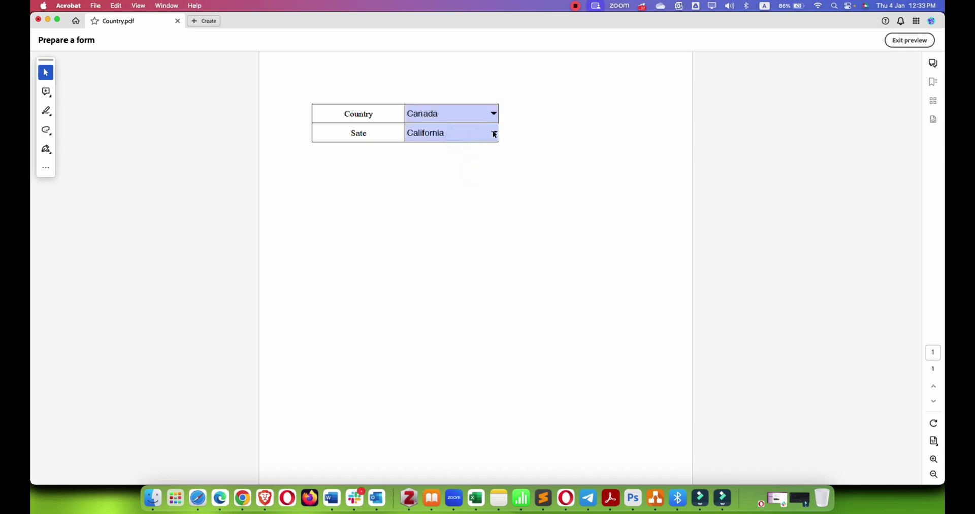
left_click(494, 133)
left_click(436, 215)
left_click(494, 131)
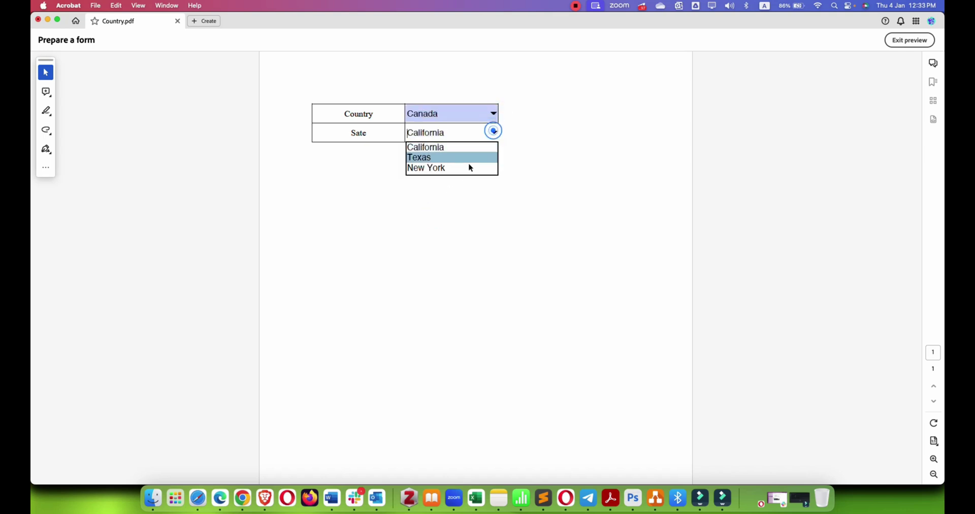
left_click(471, 167)
left_click(463, 167)
- Switch the country through Australia, Canada and USA, checking the State options each time
left_click(493, 113)
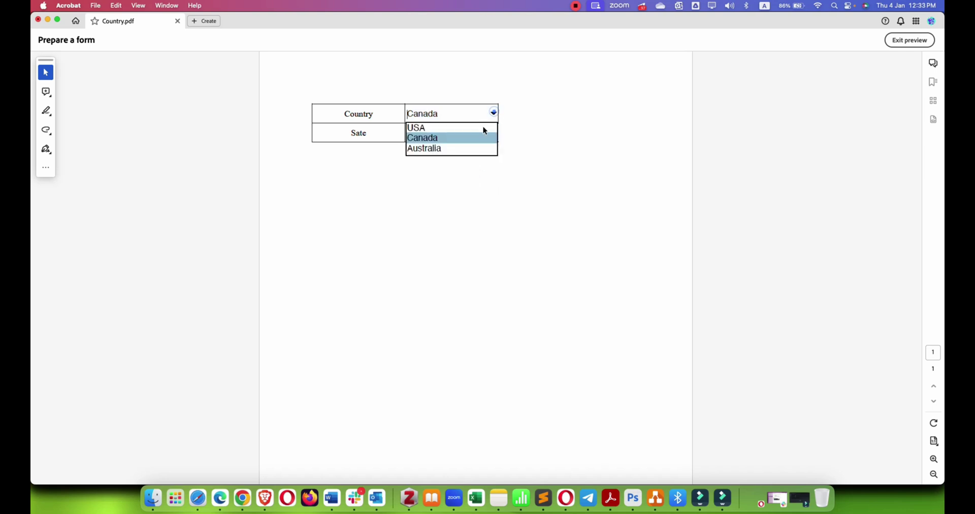
left_click(463, 149)
left_click(489, 135)
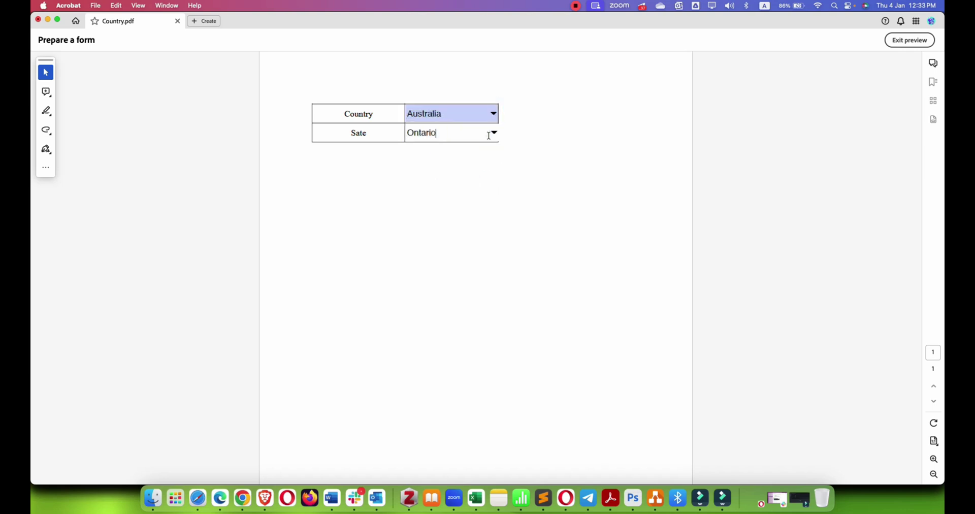
left_click(492, 134)
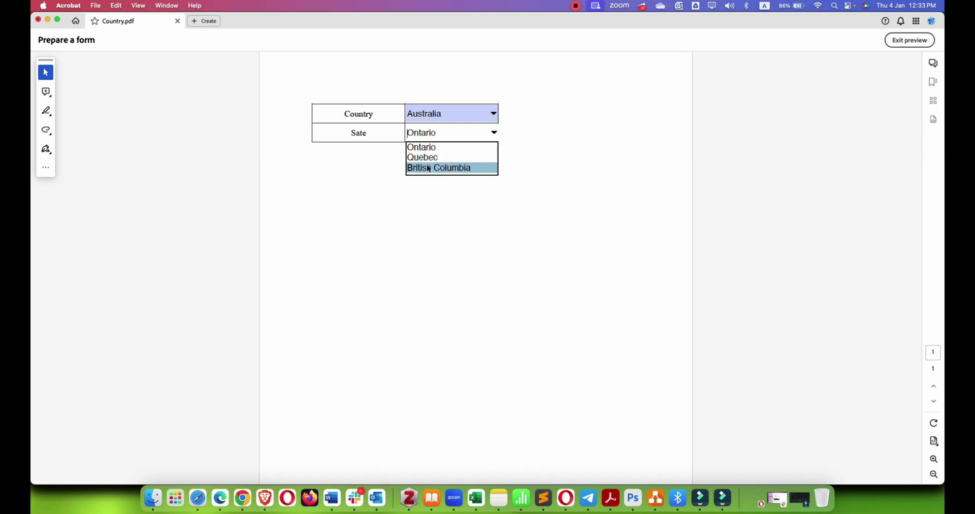
left_click(495, 117)
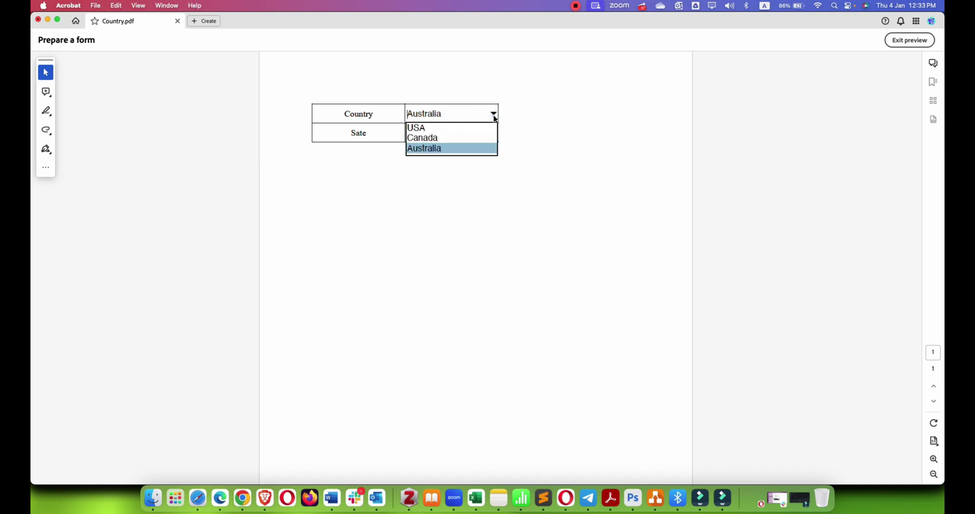
left_click(457, 138)
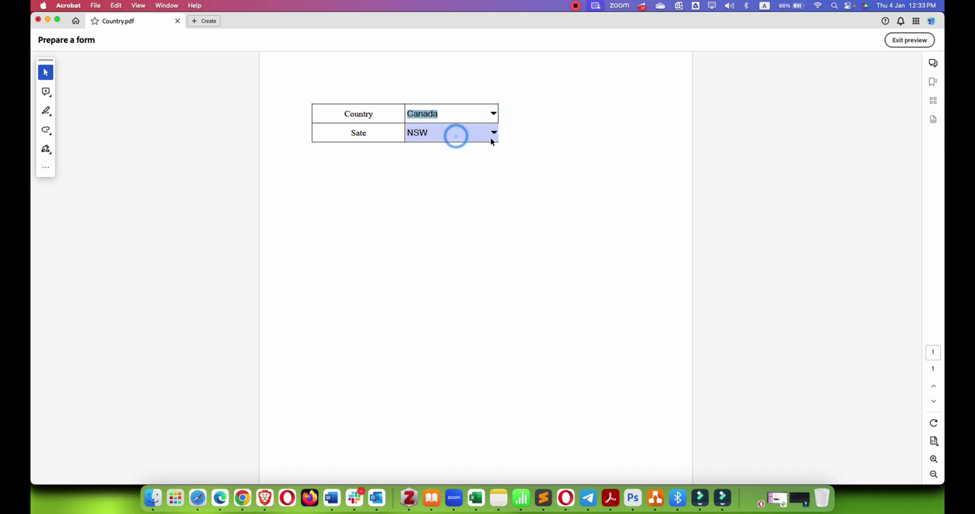
left_click(494, 133)
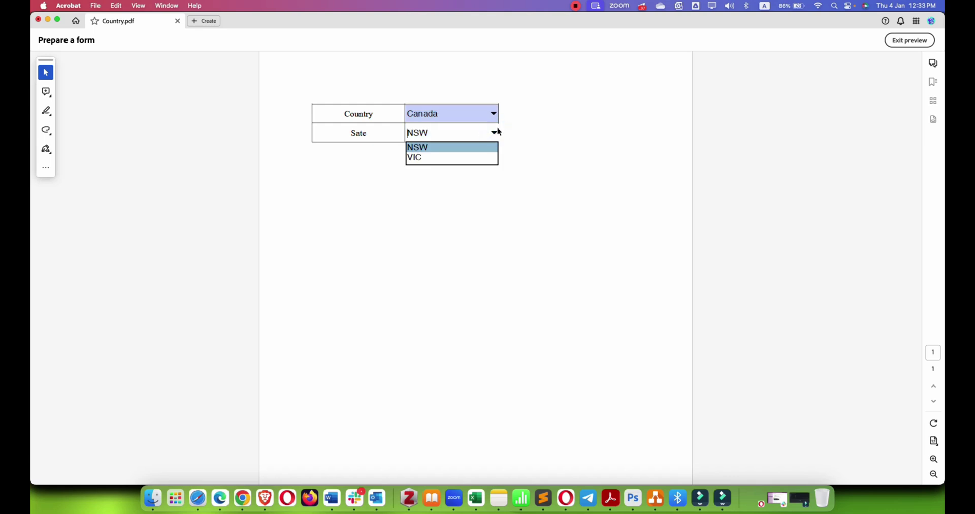
left_click(493, 113)
left_click(447, 125)
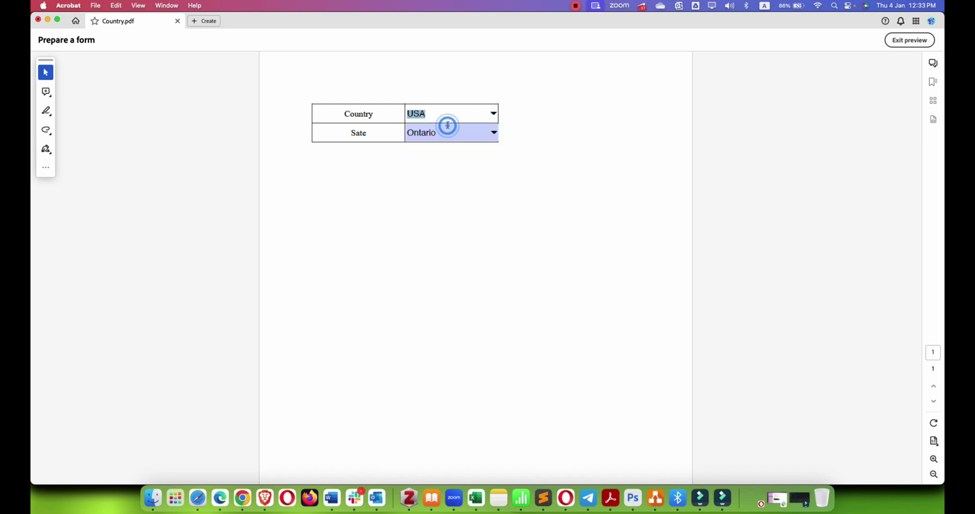
left_click(494, 133)
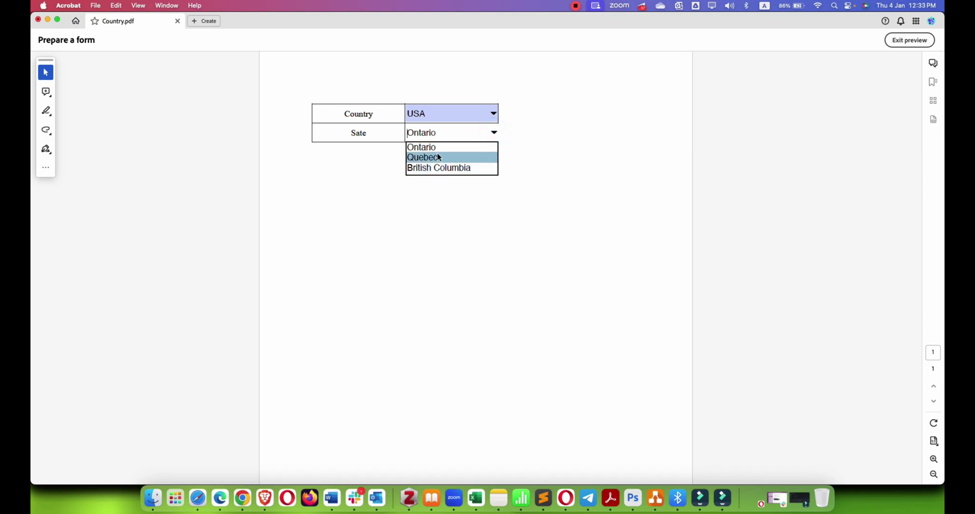
left_click(434, 242)
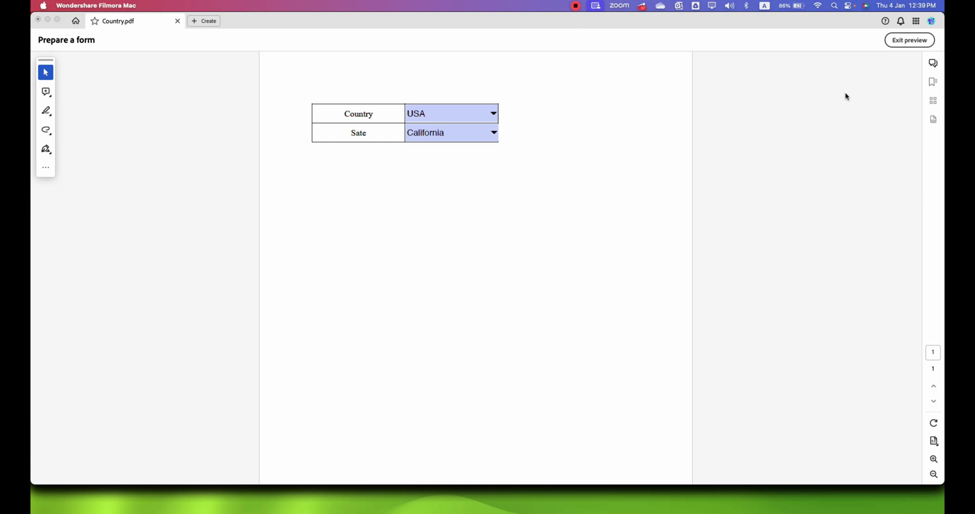
left_click(912, 40)
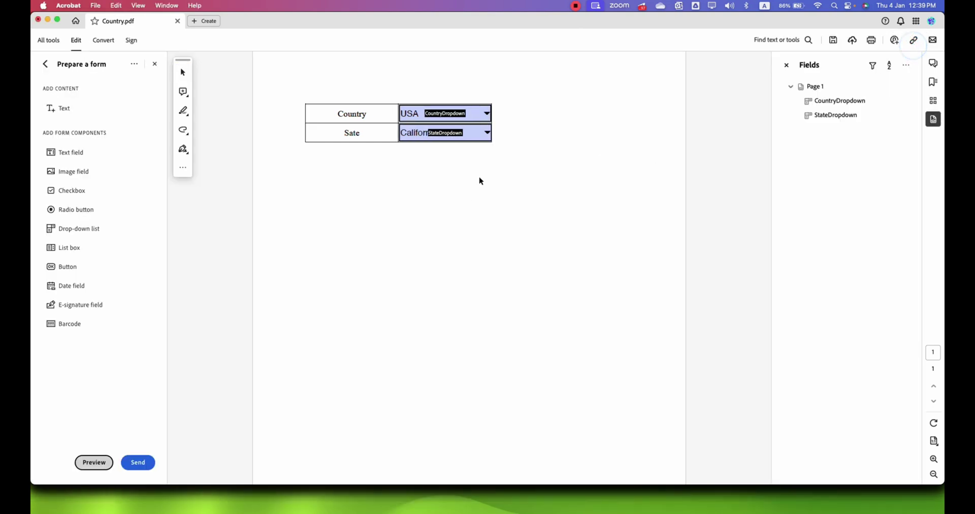
right_click(423, 141)
left_click(427, 139)
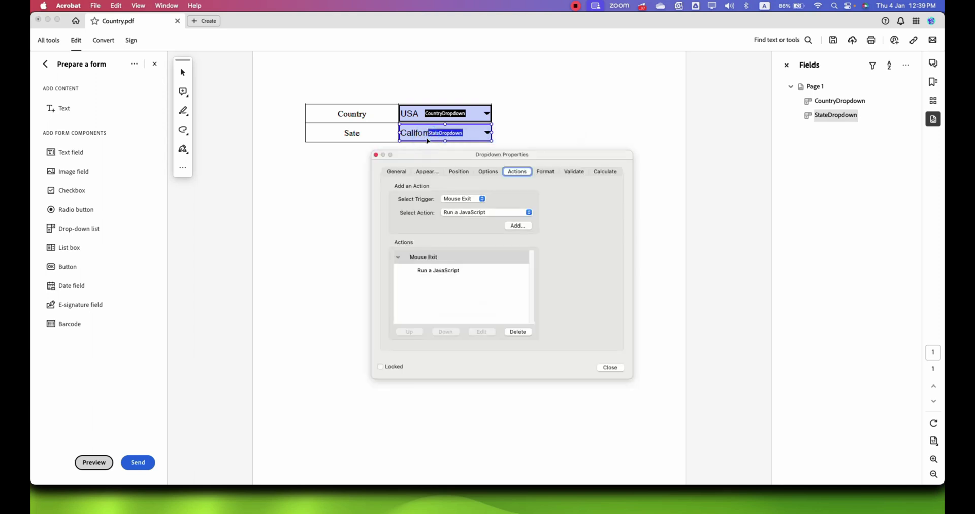
left_click(462, 199)
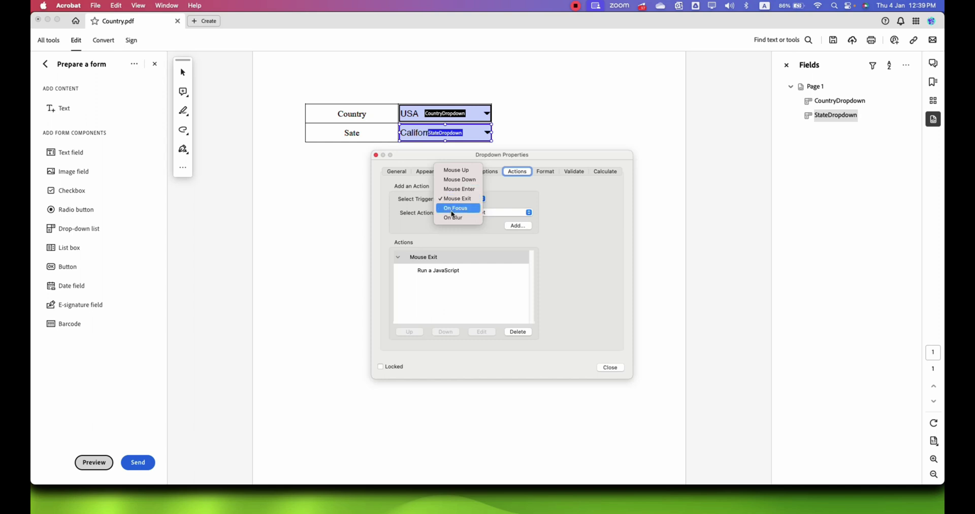
left_click(457, 200)
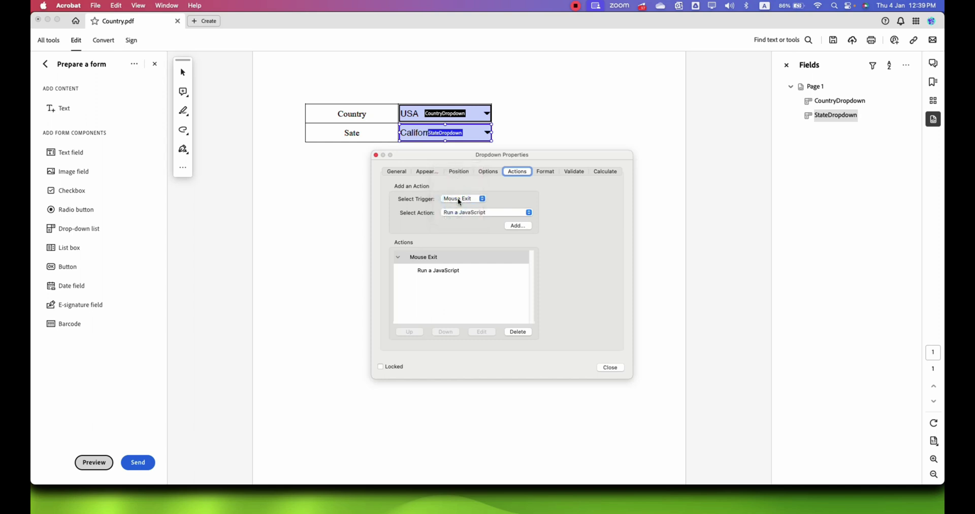
left_click(439, 272)
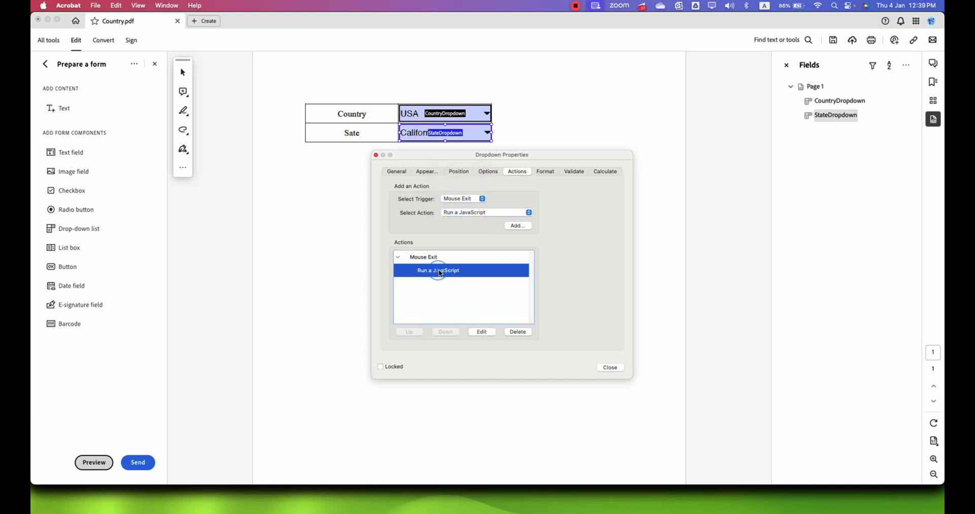
left_click(605, 367)
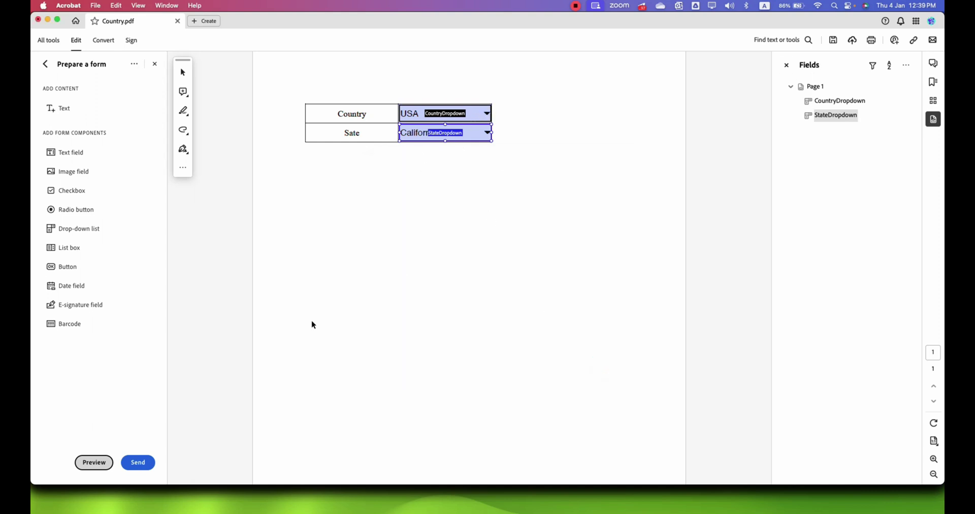
- In preview, choose Canada and confirm State lists Ontario, Quebec and British Columbia
left_click(92, 462)
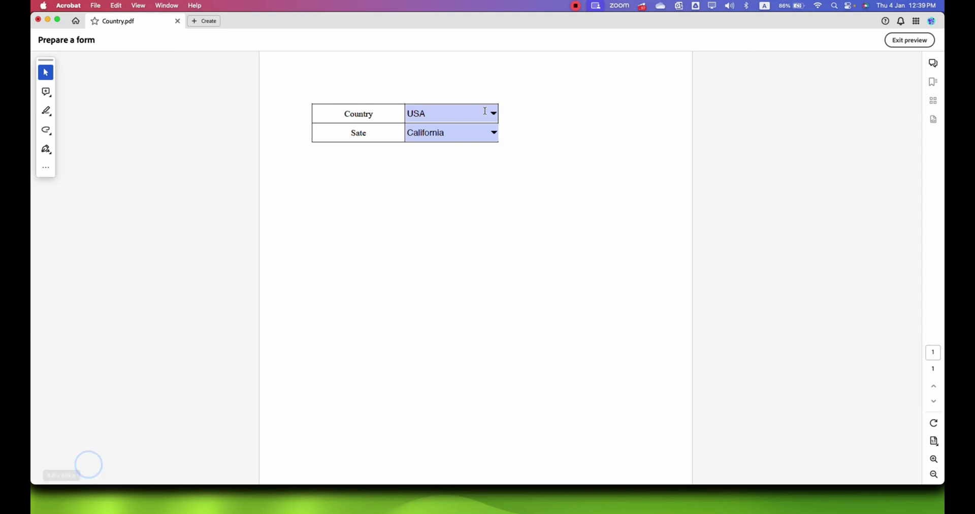
left_click(493, 114)
left_click(460, 138)
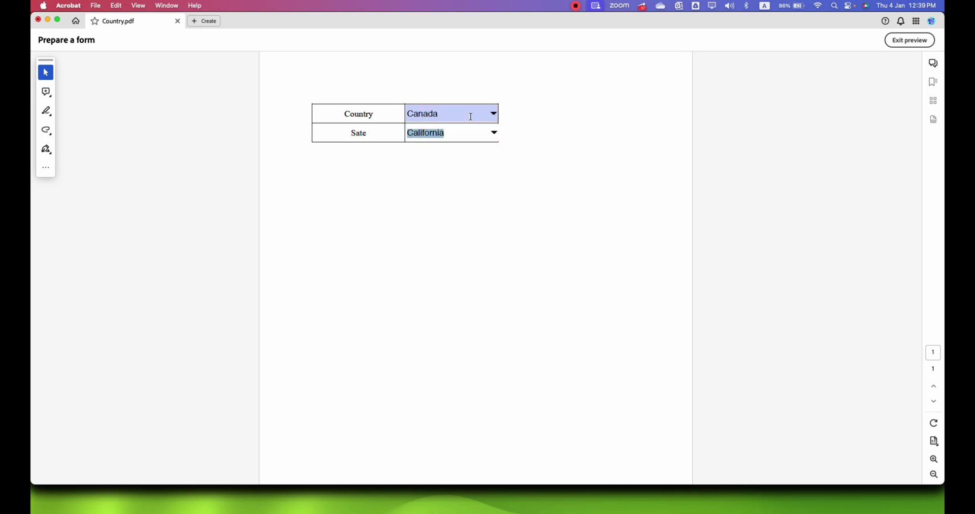
left_click(451, 181)
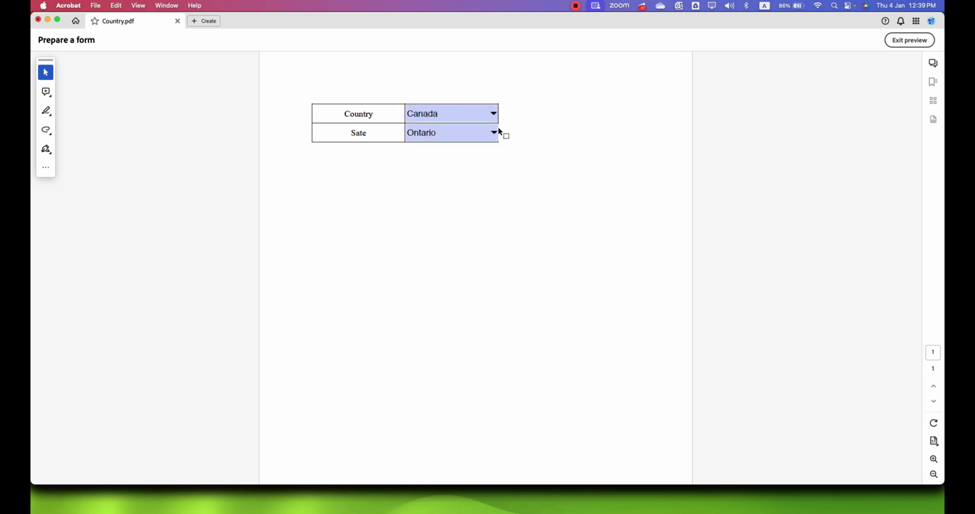
left_click(494, 132)
left_click(465, 199)
- Switch the country to Australia and confirm State now lists ABC
left_click(493, 114)
left_click(437, 150)
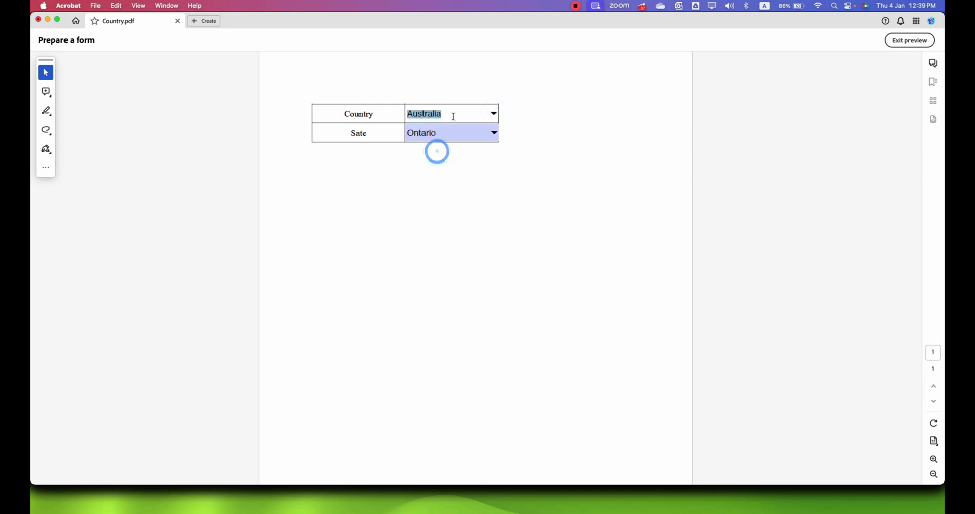
key("Tab")
key("Tab")
left_click(494, 132)
left_click(435, 198)
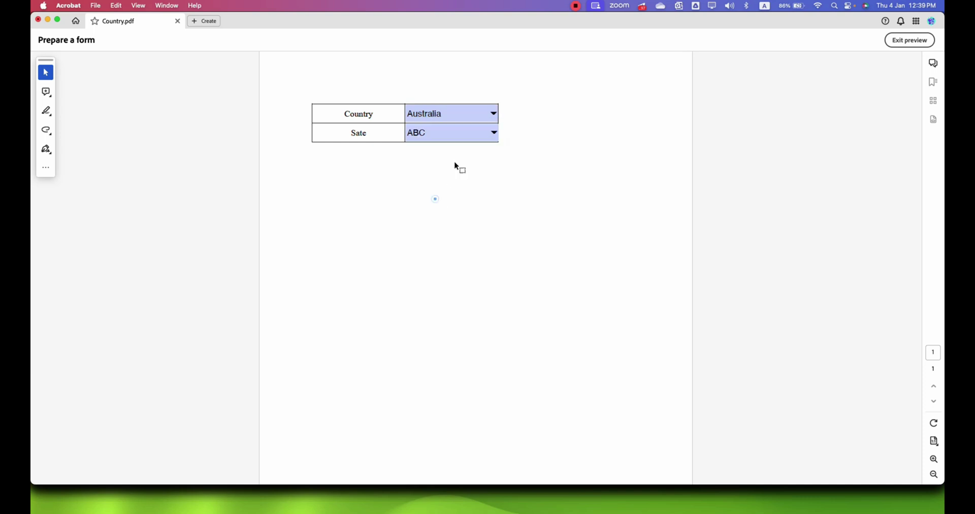
- Switch back to Canada and verify State returns to its Canadian options, keeping Ontario
left_click(494, 116)
left_click(464, 138)
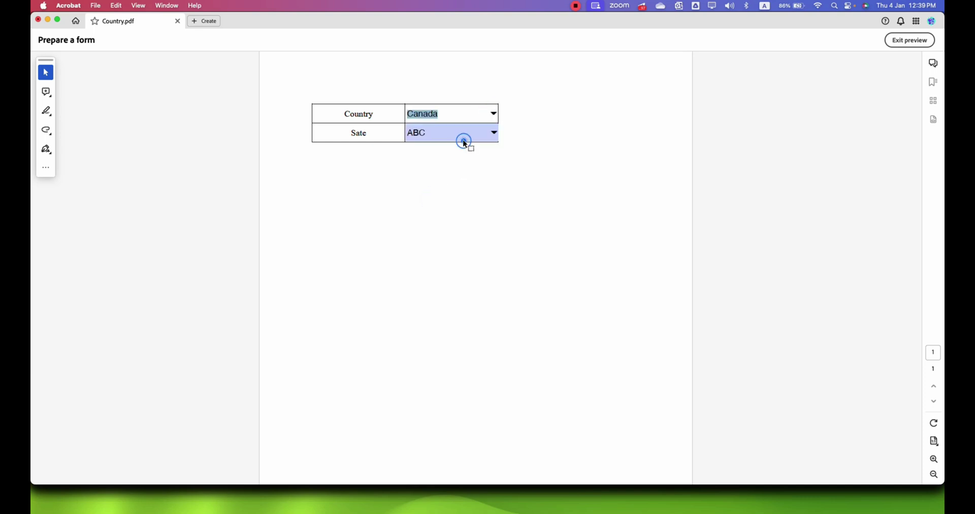
key("Tab")
key("Tab")
left_click(466, 204)
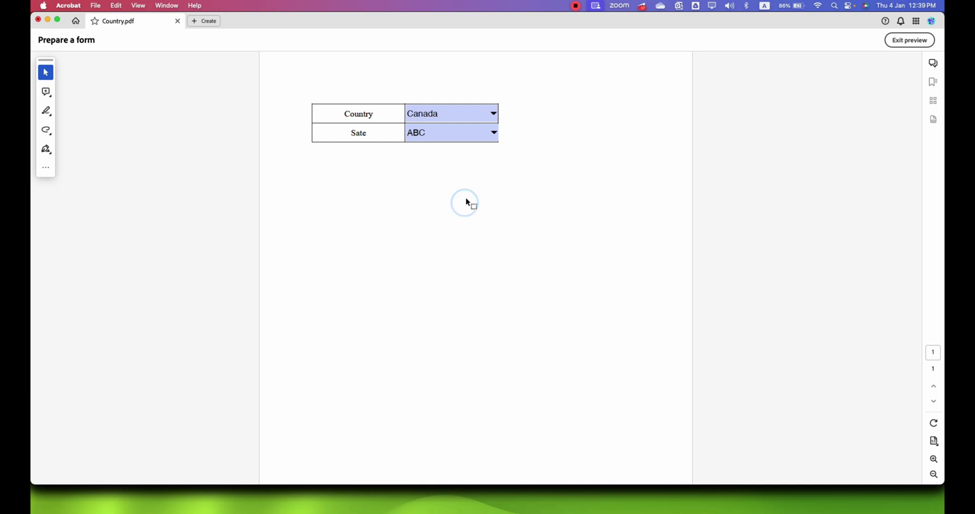
left_click(494, 132)
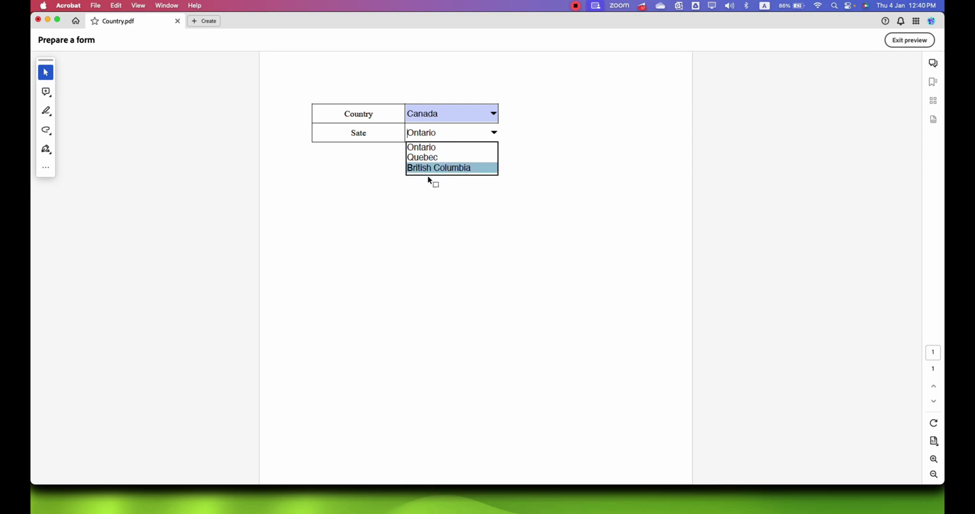
left_click(453, 208)
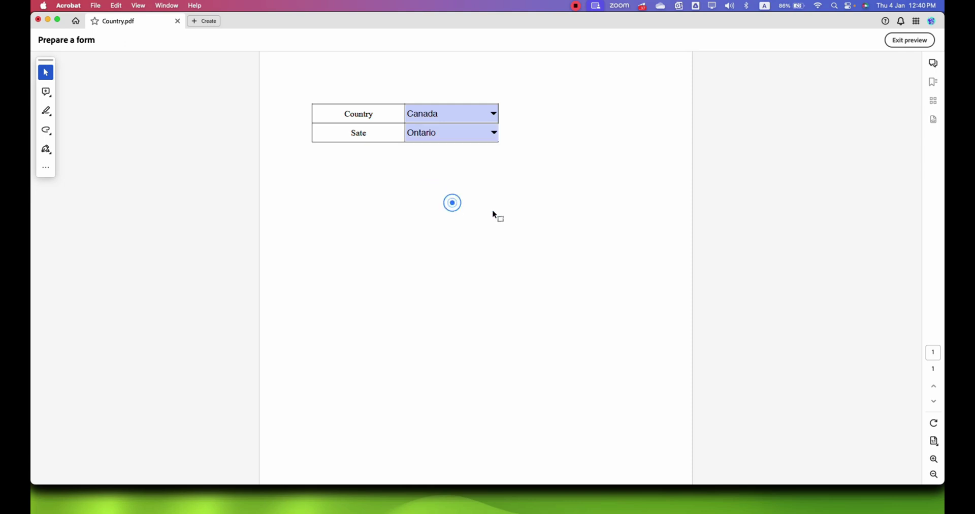